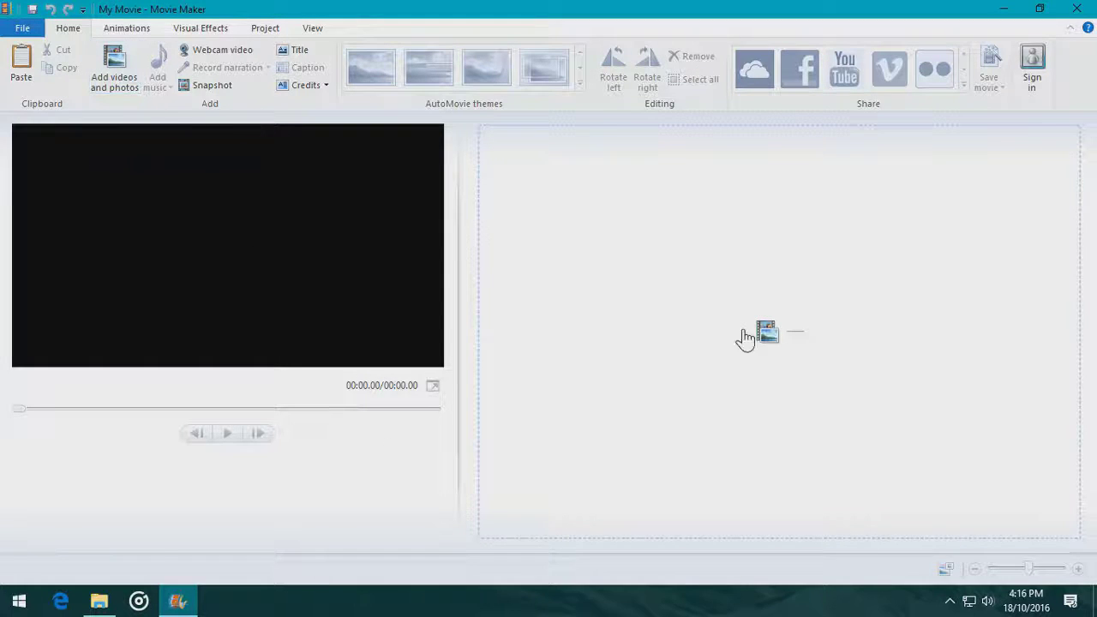
- Add the 7:21.23 gameplay recording from D:\Recordings to the Movie Maker storyboard
{"action": "left_click", "coordinate": [99, 601]}
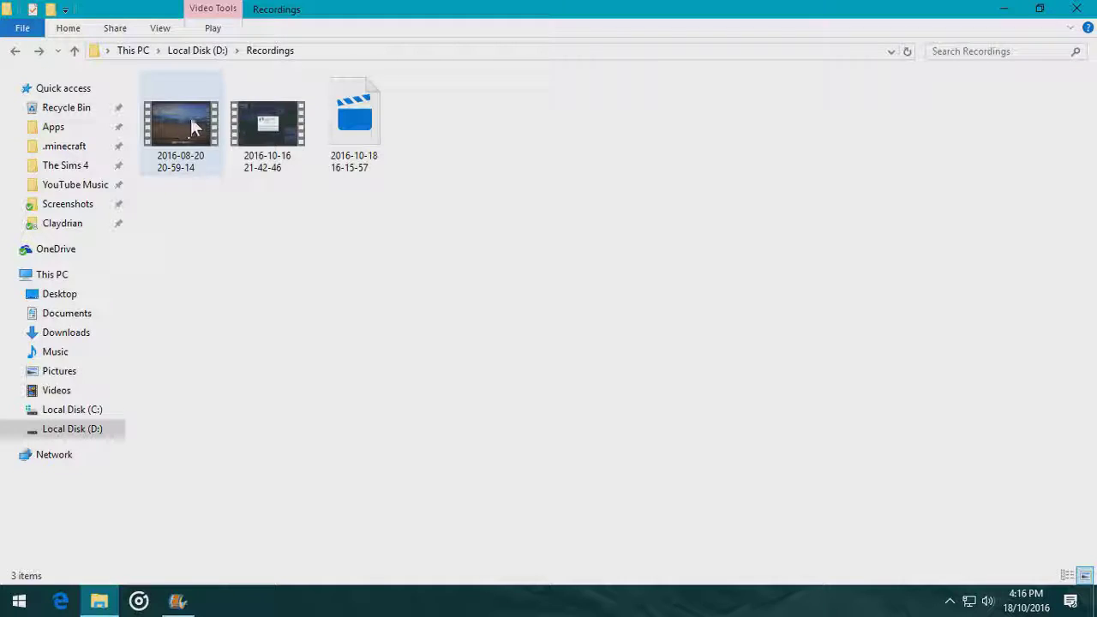
{"action": "left_click_drag", "start_coordinate": [255, 148], "coordinate": [632, 273]}
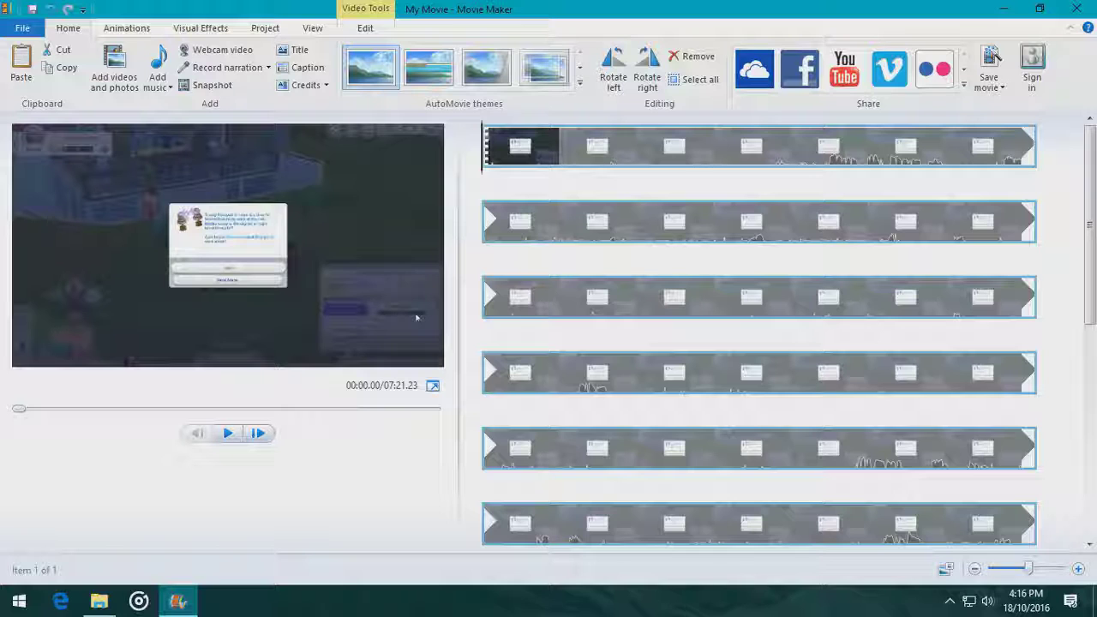
- Save the project as 'The Sims 4 Aquatic' in the Videos\Projects folder
{"action": "left_click", "coordinate": [22, 28]}
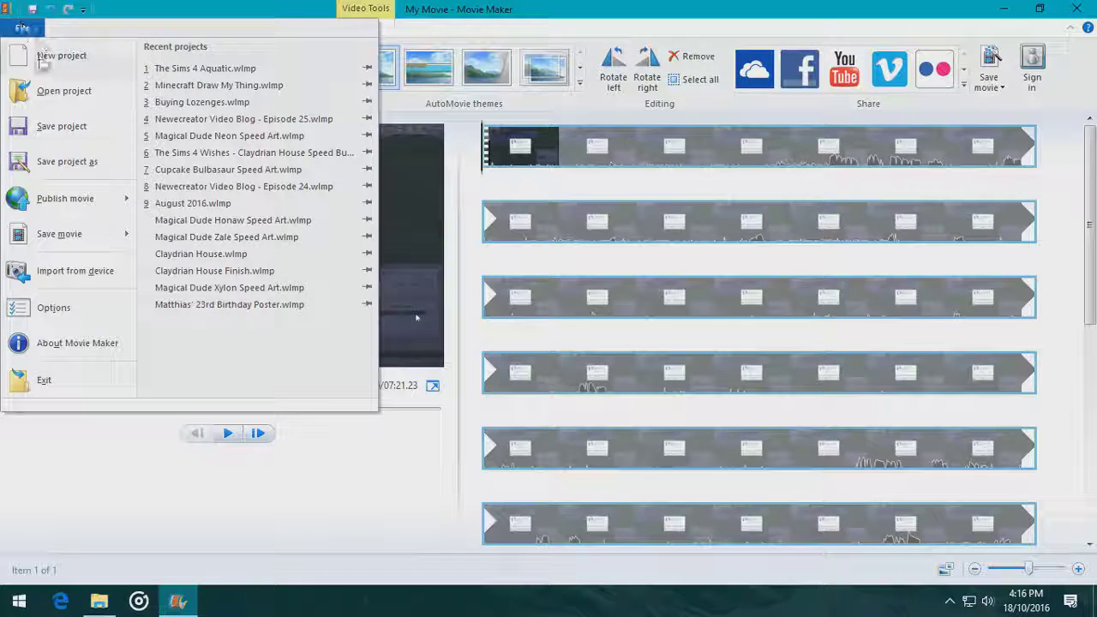
{"action": "left_click", "coordinate": [71, 126]}
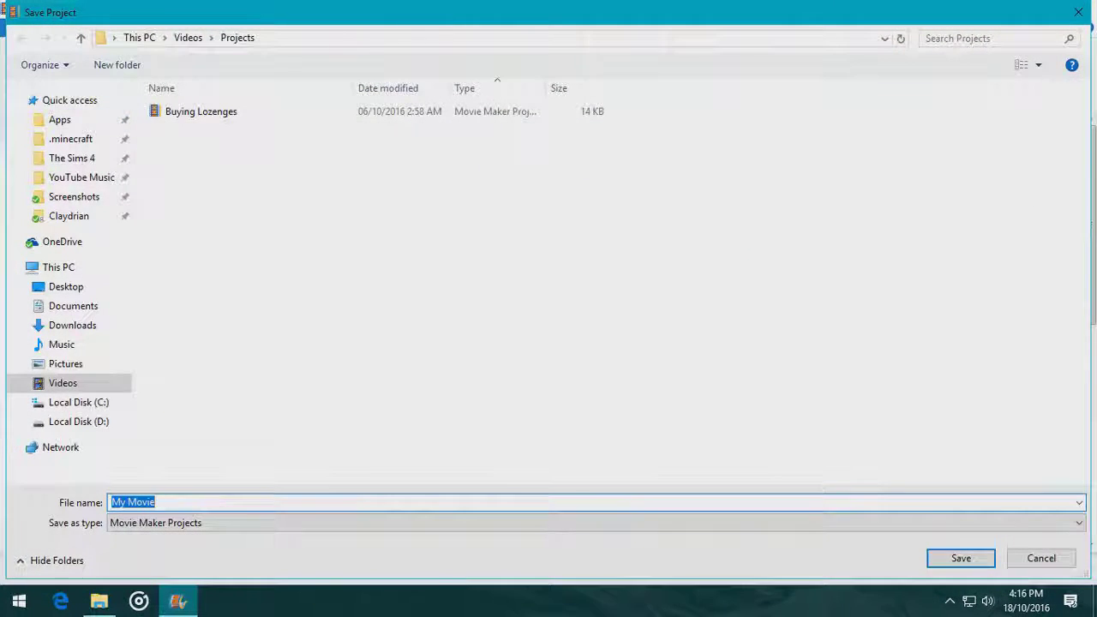
{"action": "type", "text": "The sims"}
{"action": "key", "text": "BackSpace"}
{"action": "key", "text": "BackSpace"}
{"action": "key", "text": "BackSpace"}
{"action": "key", "text": "BackSpace"}
{"action": "type", "text": "Sims 4 Aquatic"}
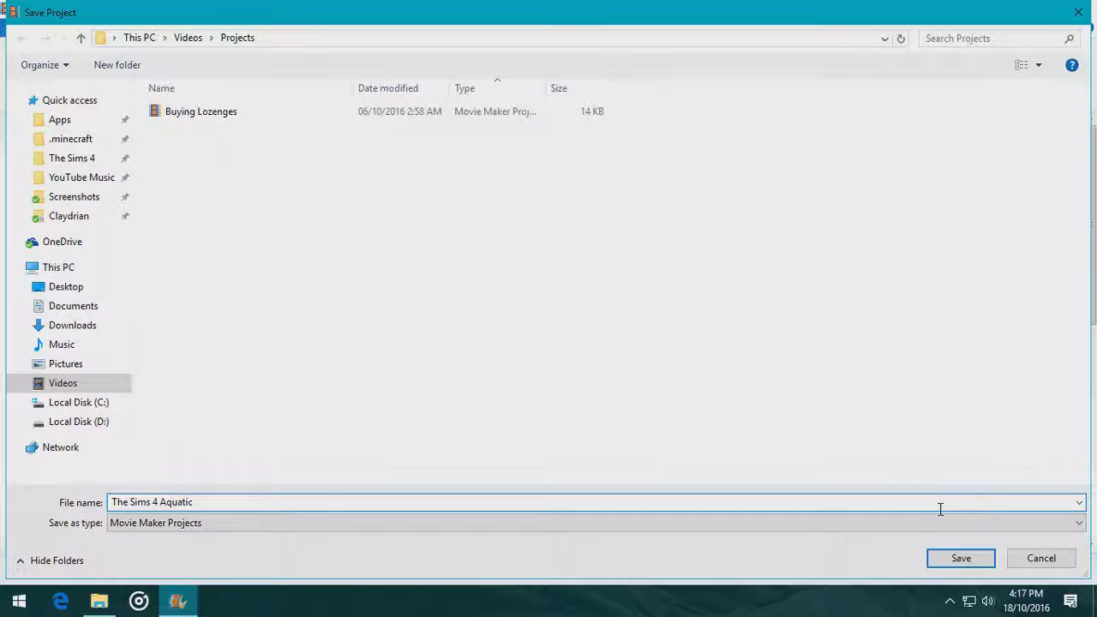
{"action": "left_click", "coordinate": [953, 561]}
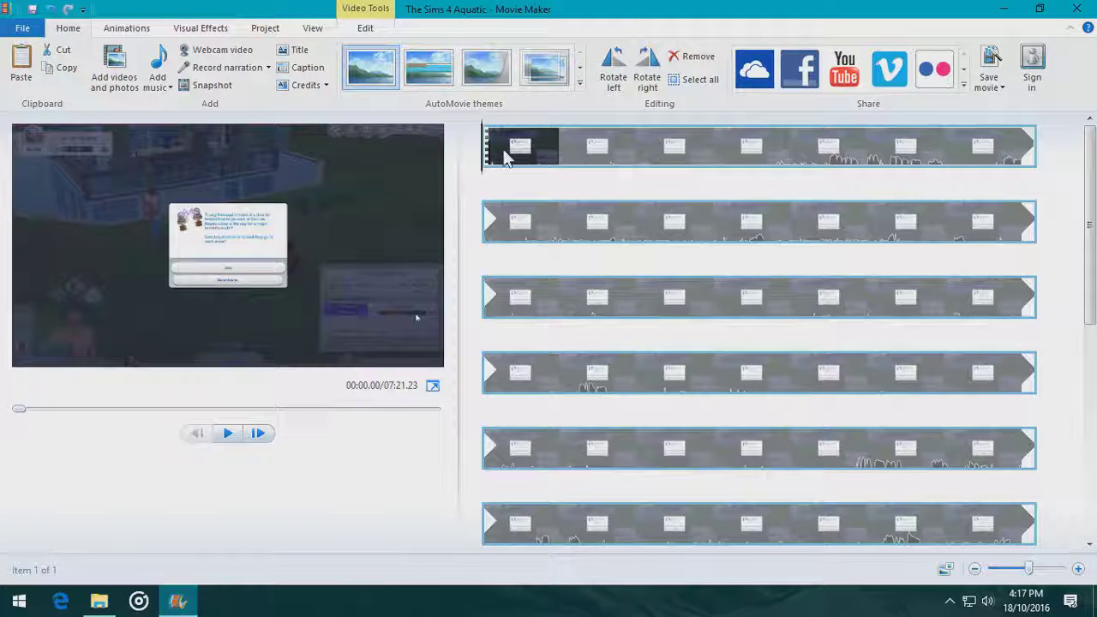
- Split the clip at 00:20.27 and delete the opening part, leaving a 7:01.00 clip
{"action": "left_click_drag", "start_coordinate": [486, 178], "coordinate": [762, 172]}
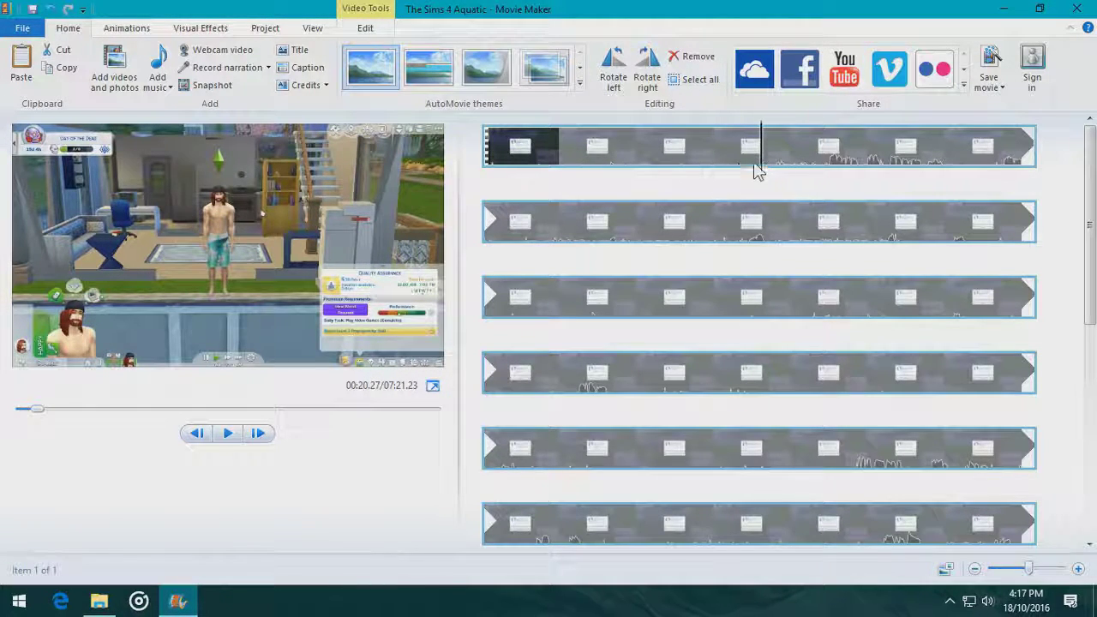
{"action": "left_click", "coordinate": [378, 37]}
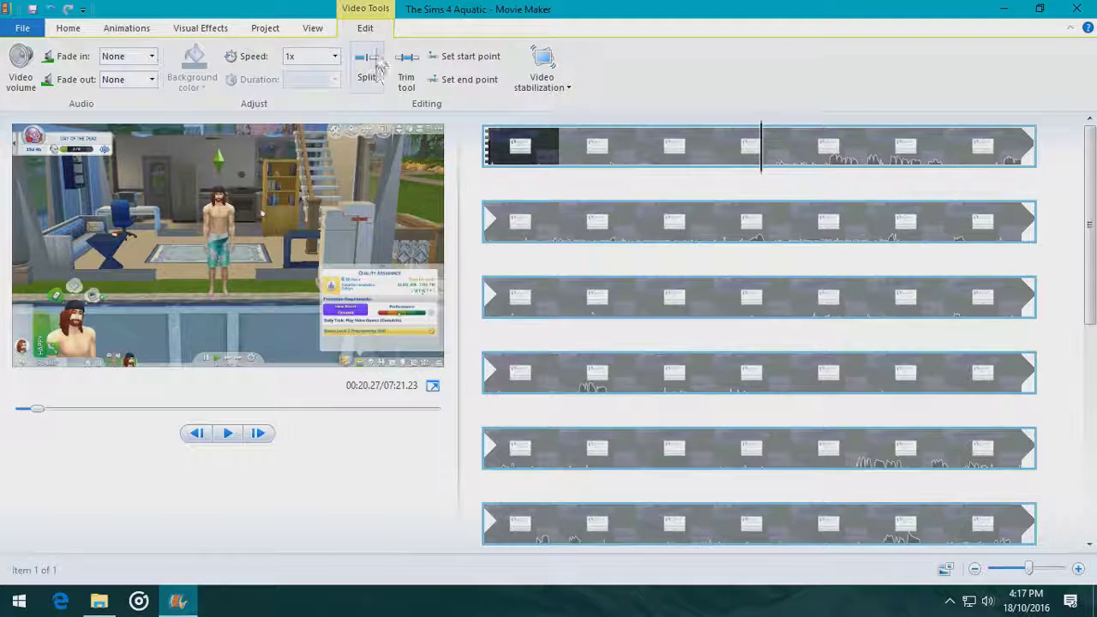
{"action": "left_click", "coordinate": [370, 67]}
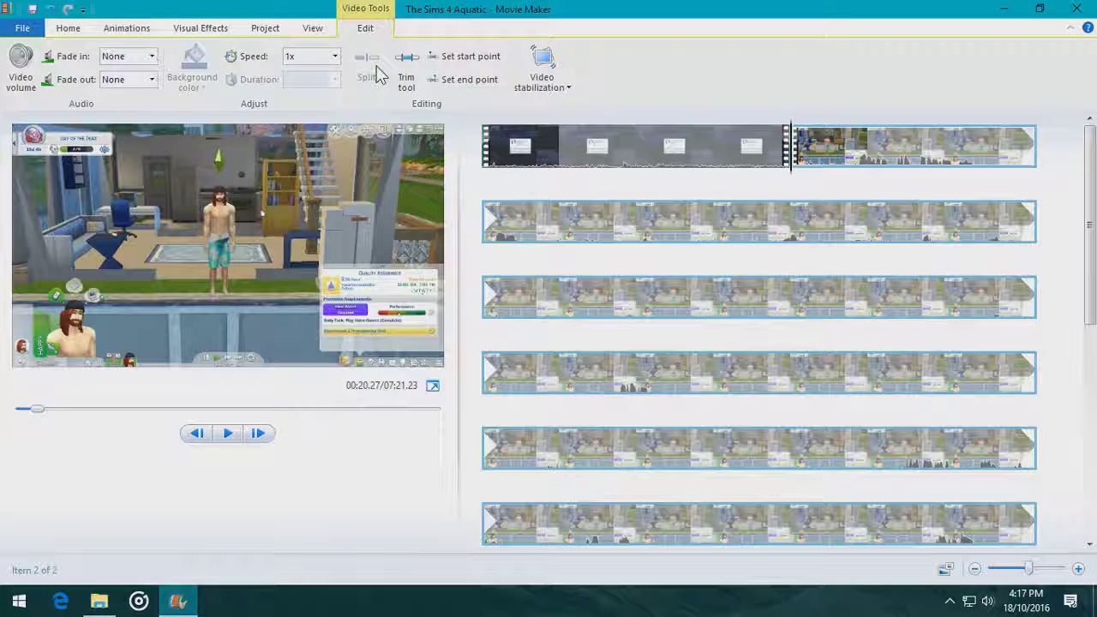
{"action": "left_click", "coordinate": [559, 146]}
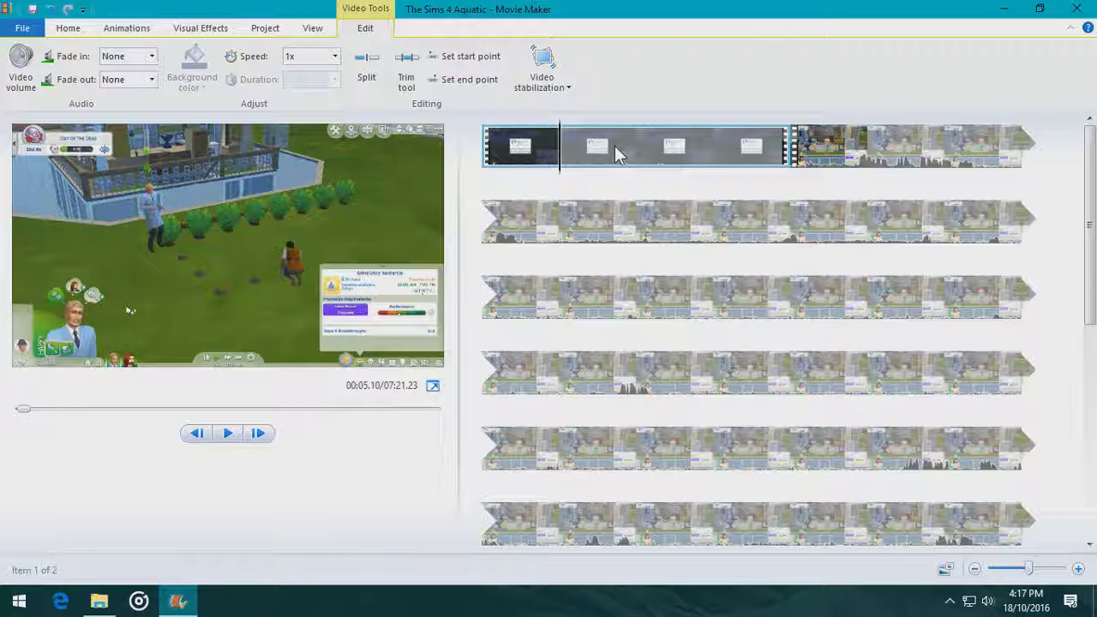
{"action": "key", "text": "Delete"}
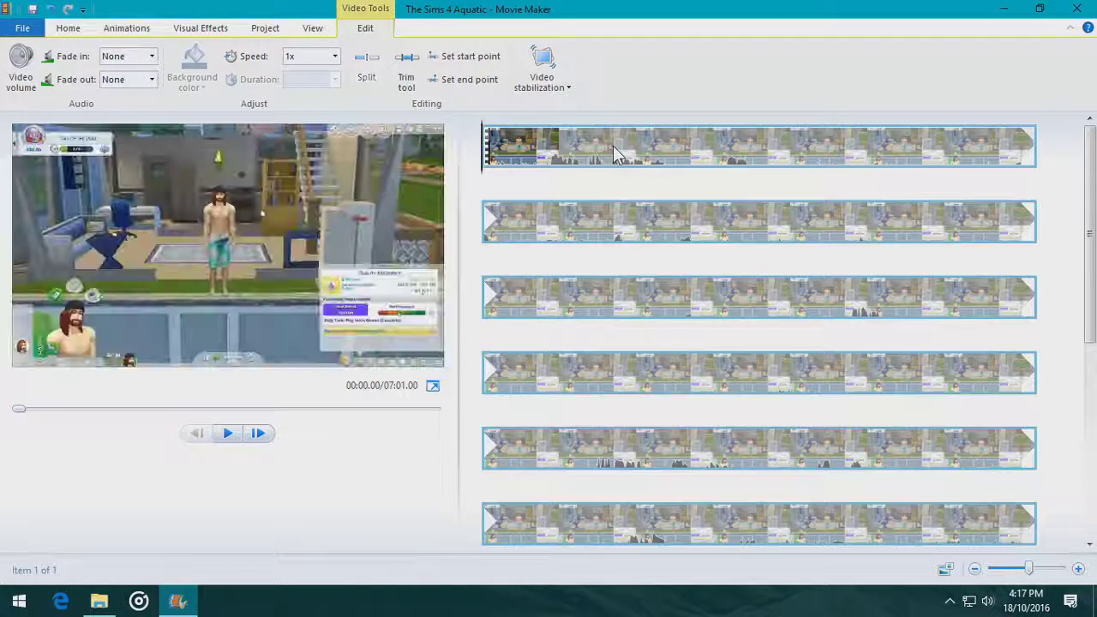
- Position the playhead frame-accurately at the next cut point and split the clip there with M
{"action": "left_click", "coordinate": [645, 178]}
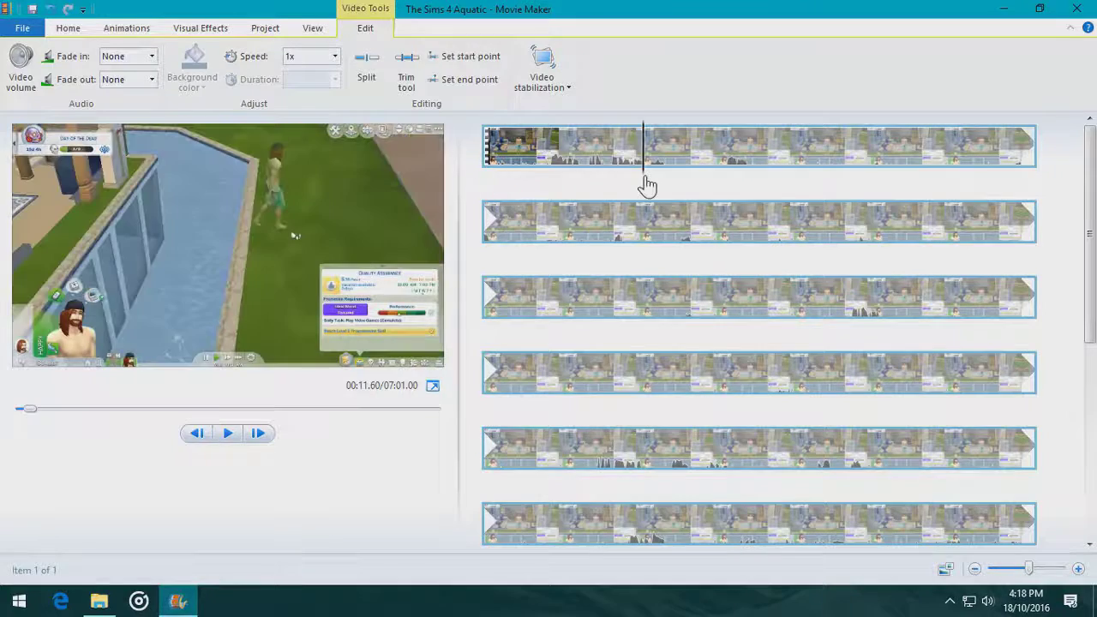
{"action": "left_click_drag", "start_coordinate": [649, 185], "coordinate": [644, 184]}
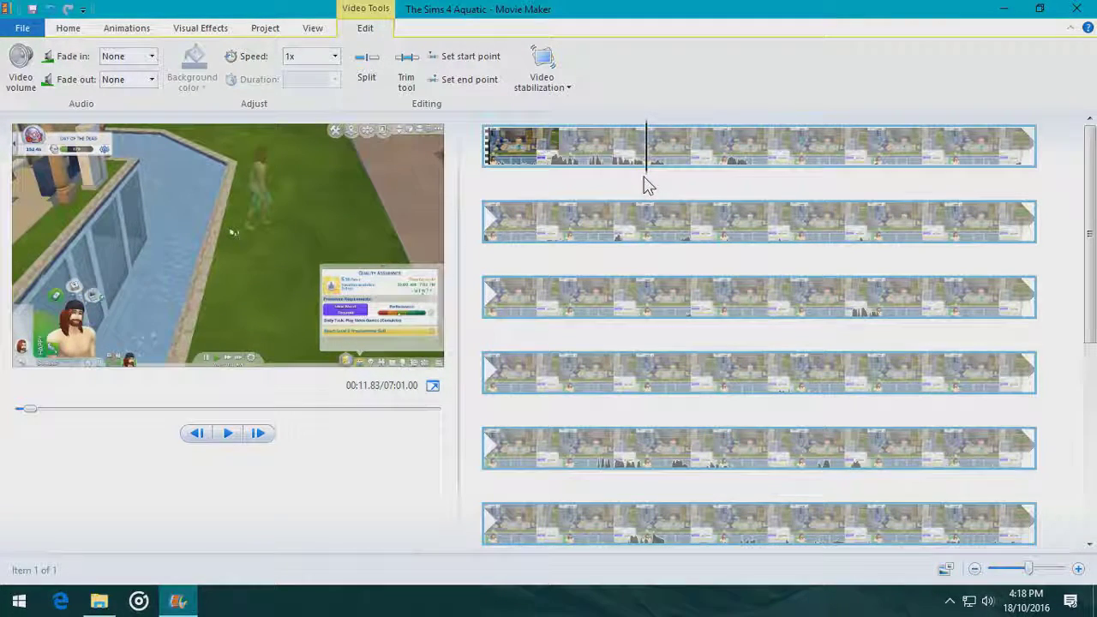
{"action": "left_click", "coordinate": [259, 435]}
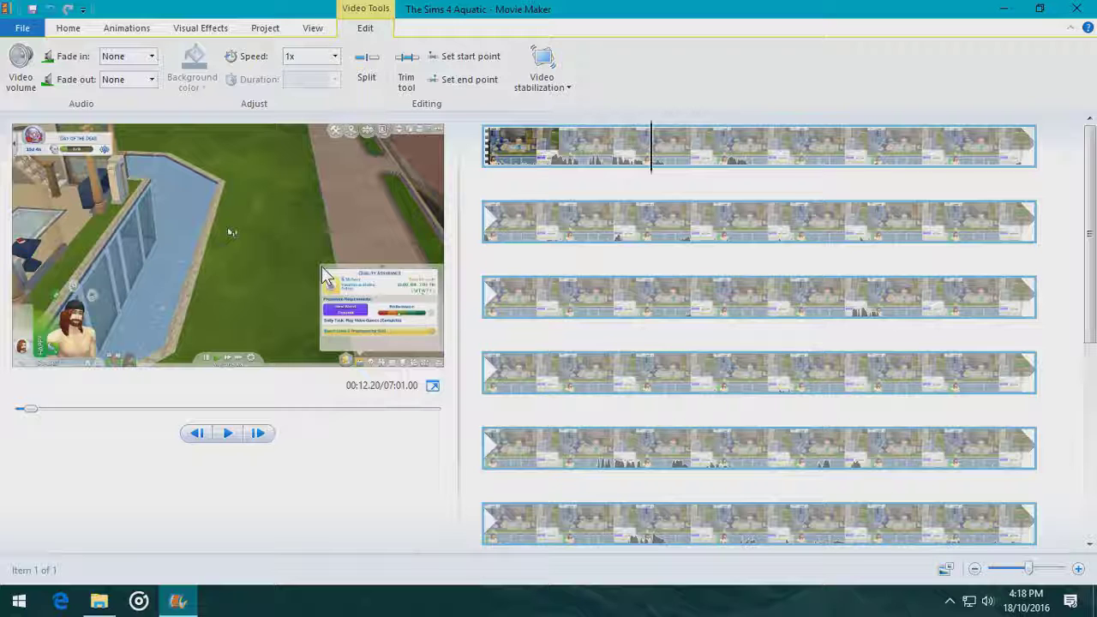
{"action": "key", "text": "m"}
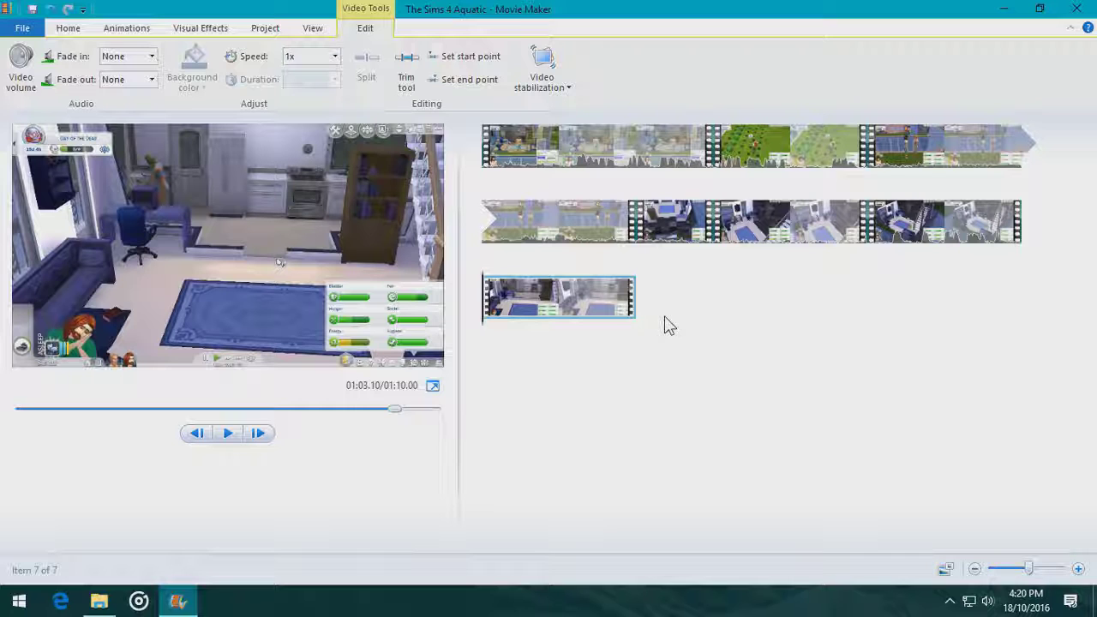
- Insert the Newecreator Title image as the movie's first item, bringing the total to 01:17.00
{"action": "left_click", "coordinate": [489, 158]}
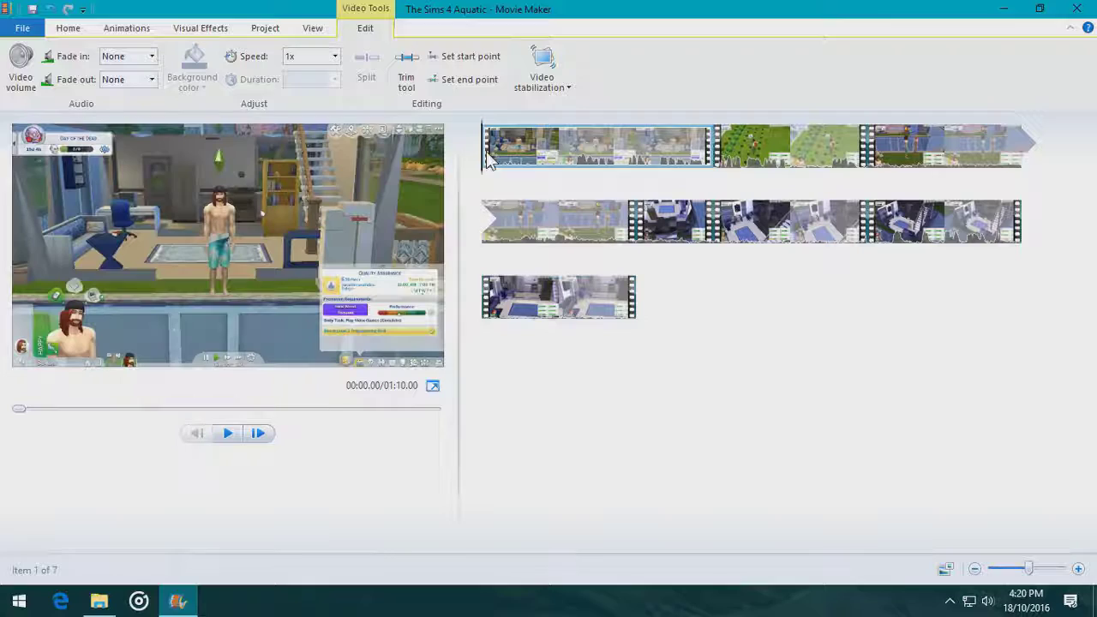
{"action": "left_click", "coordinate": [72, 33]}
{"action": "left_click", "coordinate": [116, 84]}
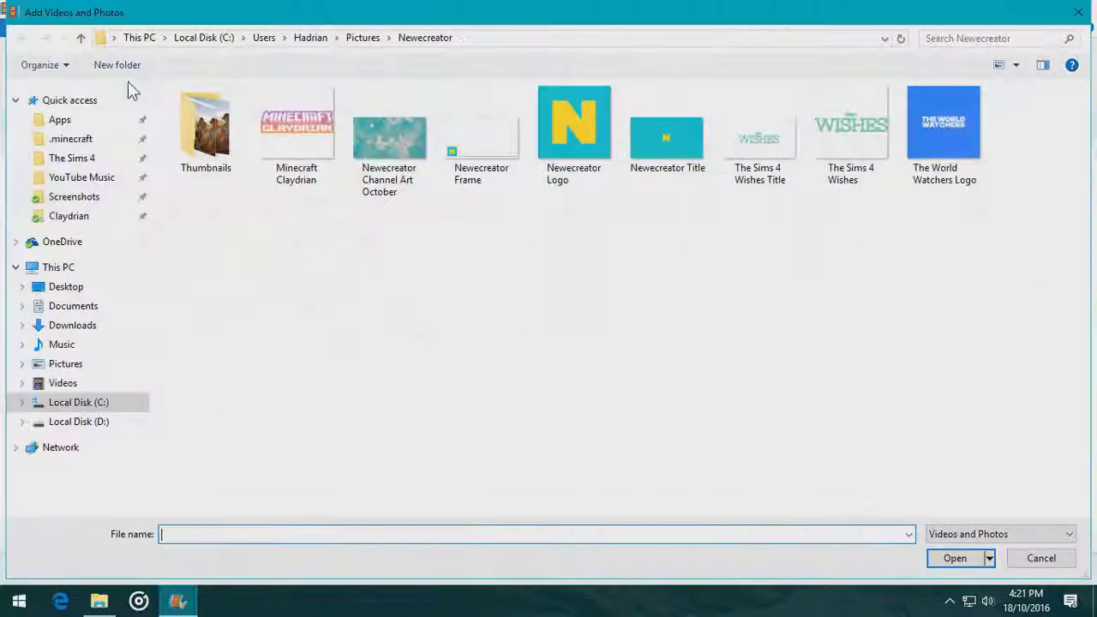
{"action": "double_click", "coordinate": [664, 146]}
{"action": "left_click_drag", "start_coordinate": [739, 148], "coordinate": [485, 151]}
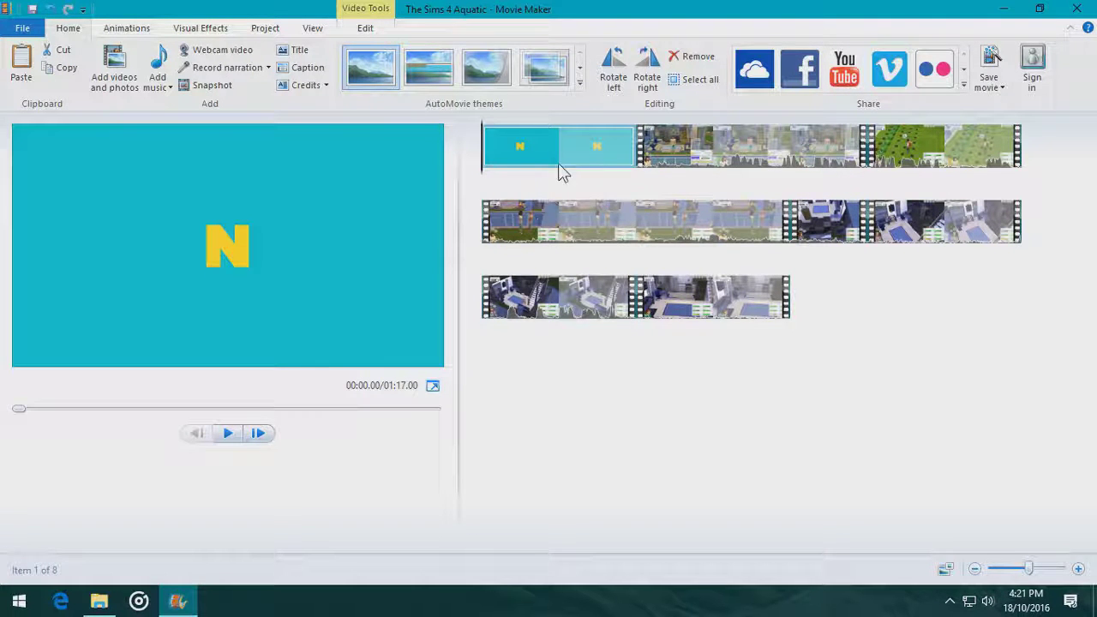
- Set the title image duration to 5.00 seconds, shortening the movie to 01:15.00
{"action": "left_click", "coordinate": [370, 30]}
{"action": "left_click", "coordinate": [336, 79]}
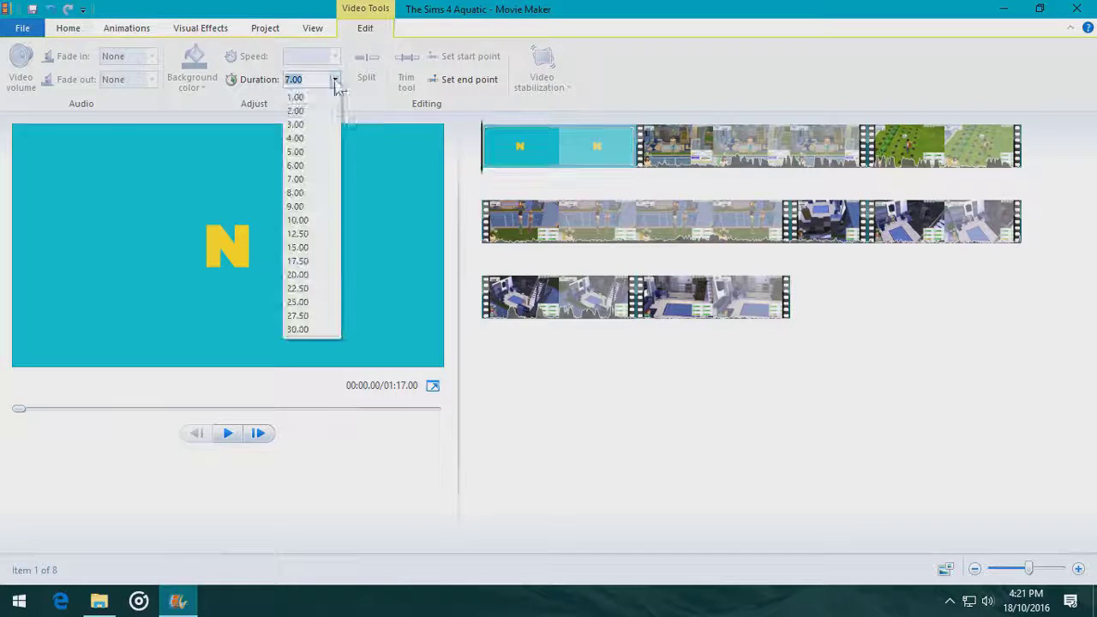
{"action": "left_click", "coordinate": [316, 151]}
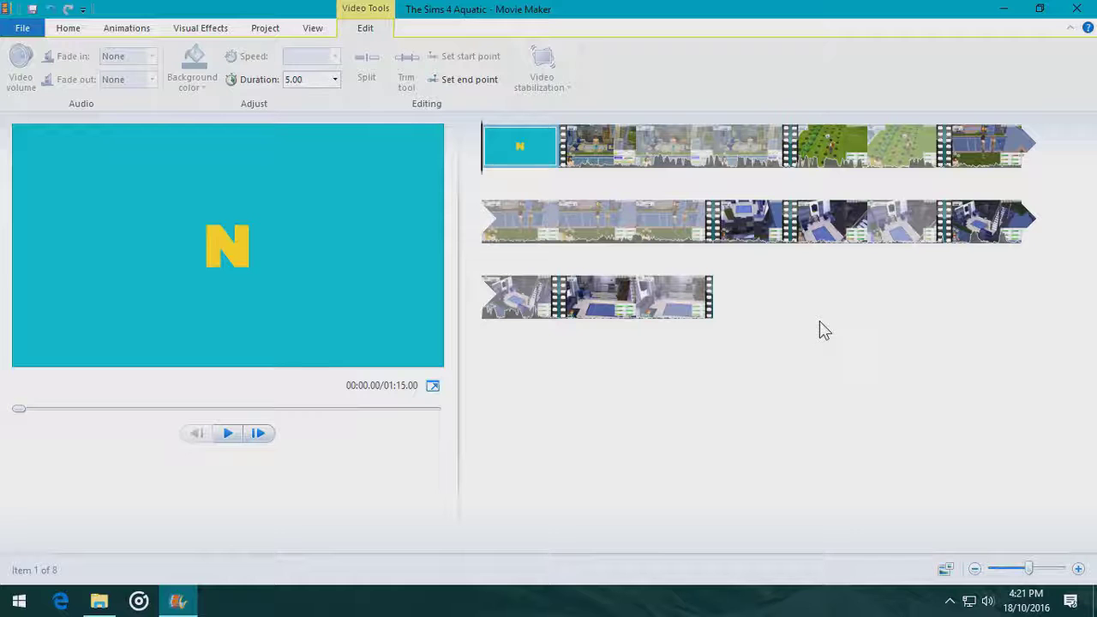
{"action": "left_click", "coordinate": [650, 300]}
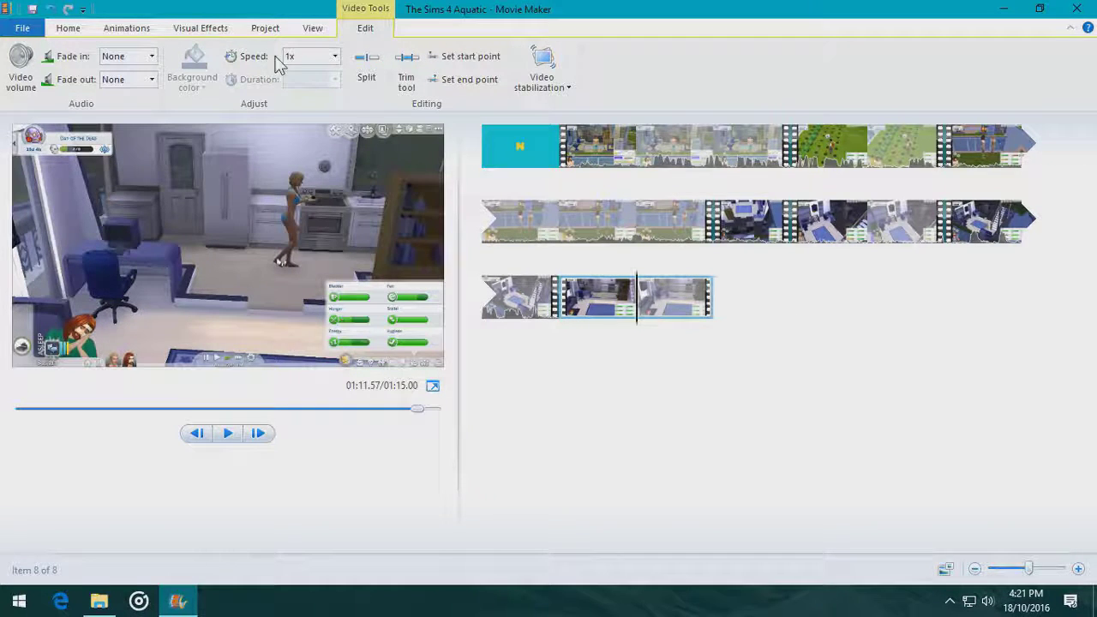
- Apply the 'Fade out to black' visual effect to the last clip and preview the ending
{"action": "left_click", "coordinate": [206, 28]}
{"action": "scroll", "coordinate": [613, 65], "scroll_direction": "down", "scroll_amount": 1}
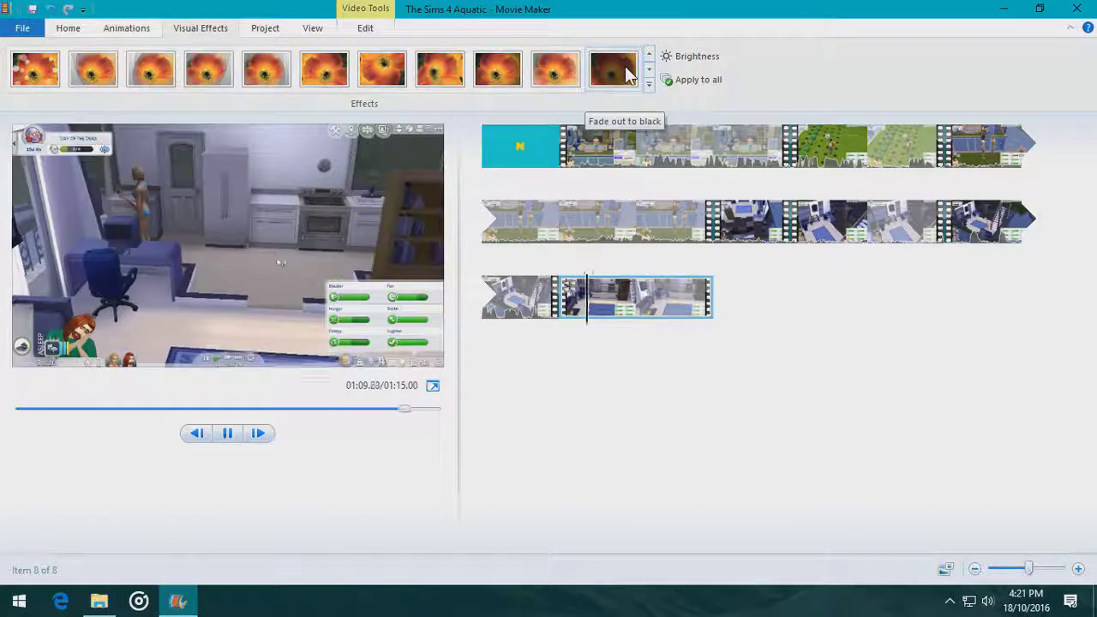
{"action": "left_click", "coordinate": [625, 68]}
{"action": "key", "text": "space"}
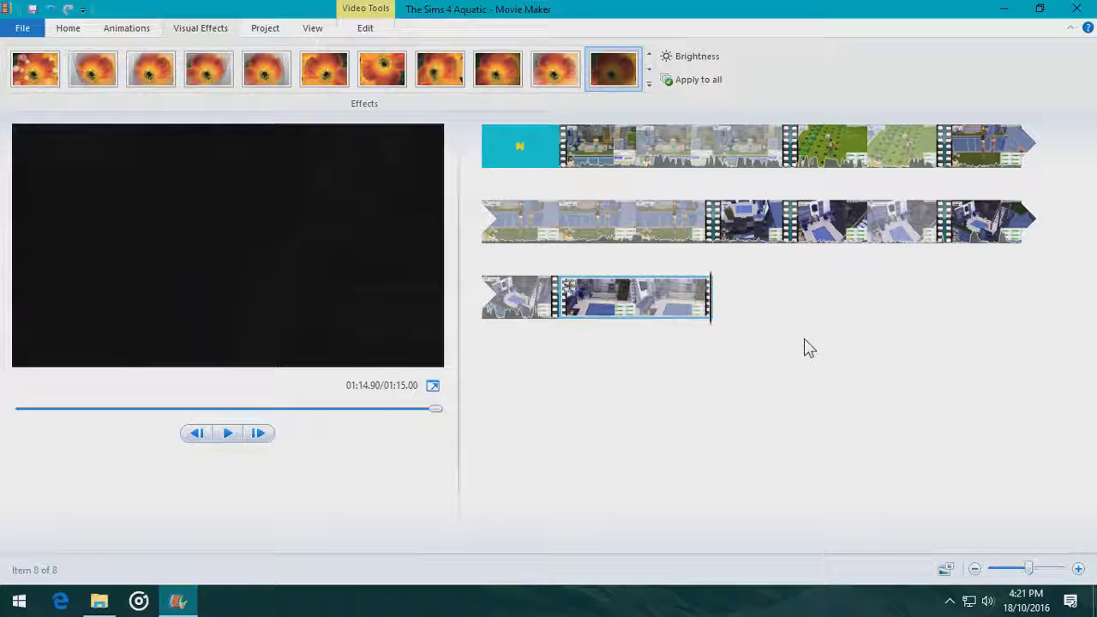
- Play the movie from the title card and pause just after it
{"action": "left_click", "coordinate": [587, 165]}
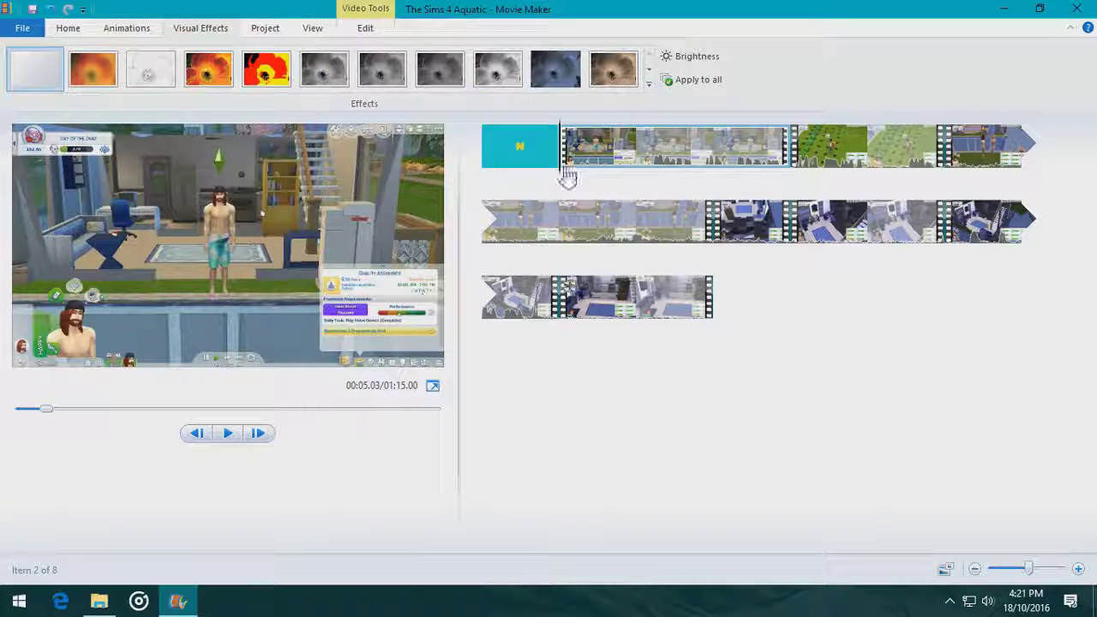
{"action": "left_click", "coordinate": [543, 175]}
{"action": "key", "text": "space"}
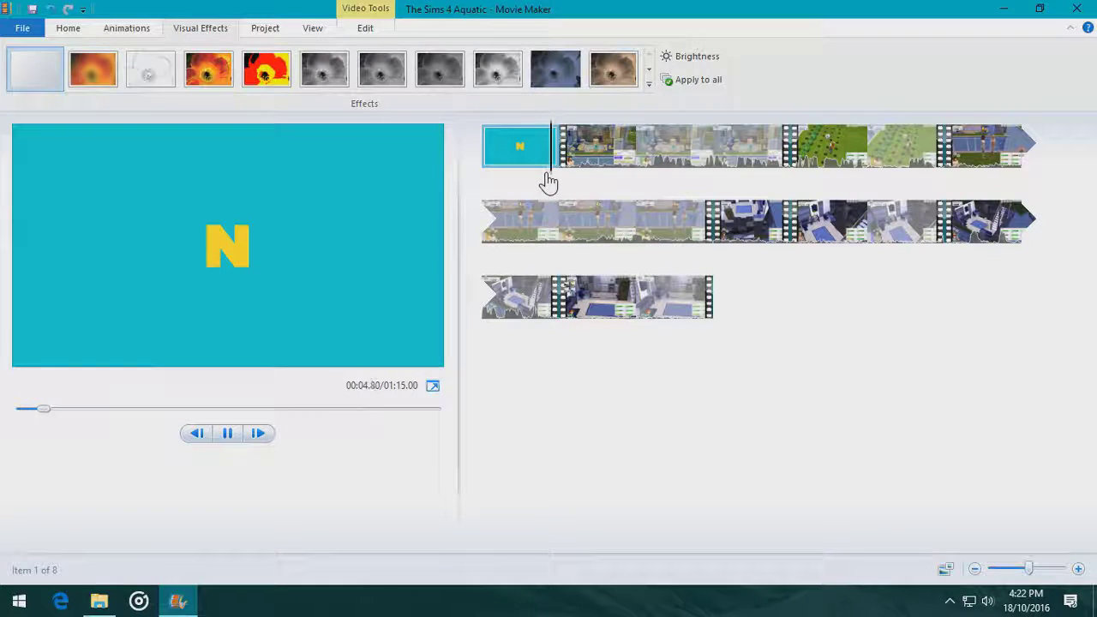
{"action": "key", "text": "space"}
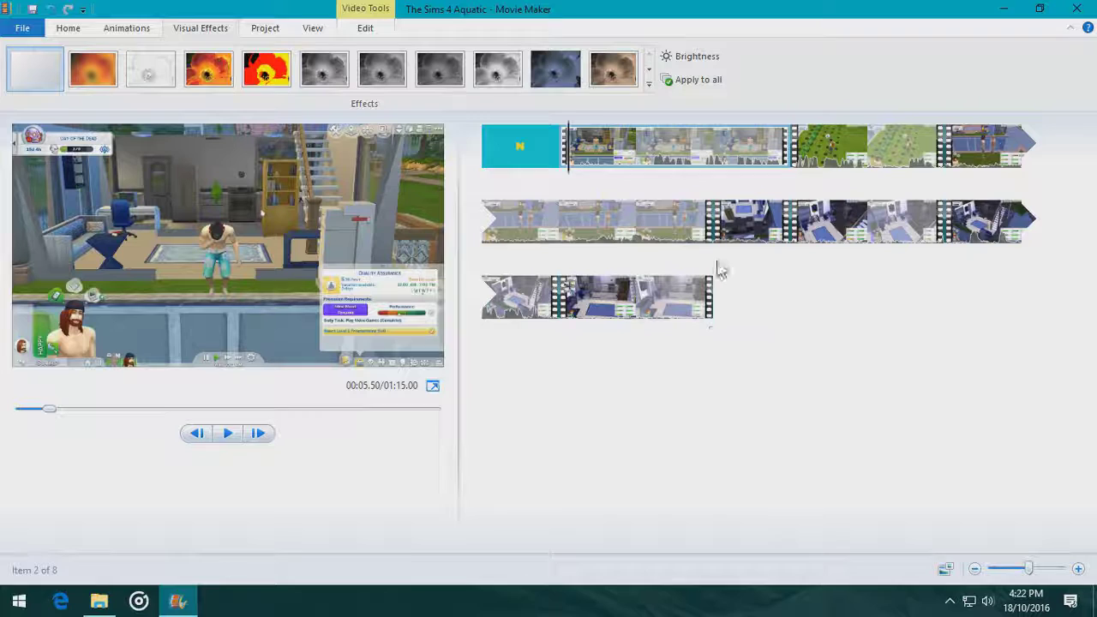
- Give the first gameplay clip a Medium sound fade-in
{"action": "left_click", "coordinate": [379, 34]}
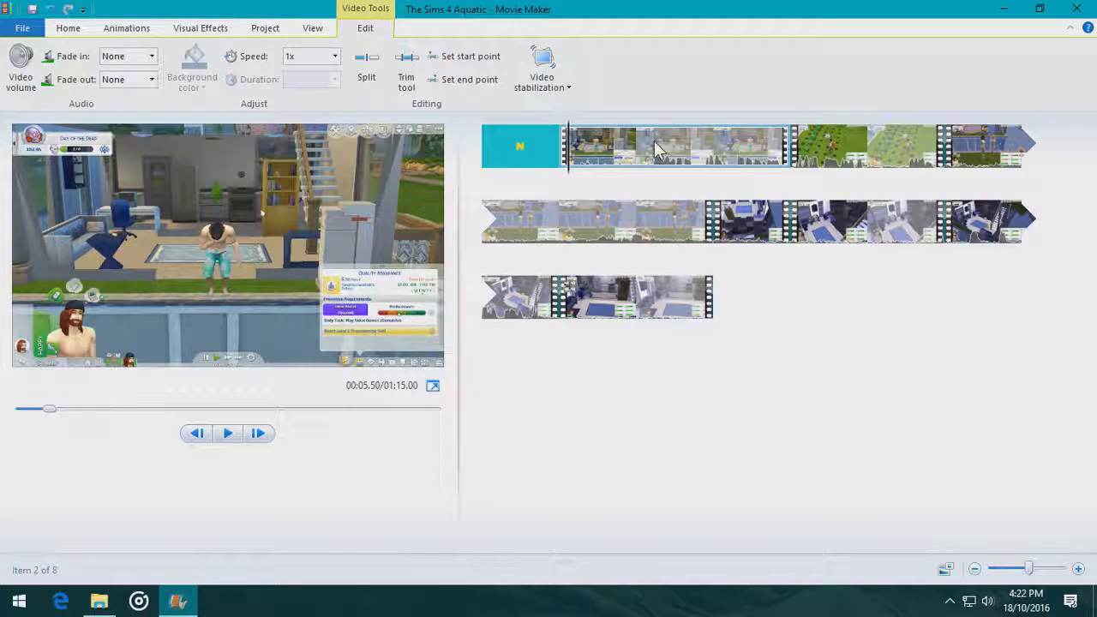
{"action": "left_click", "coordinate": [638, 152]}
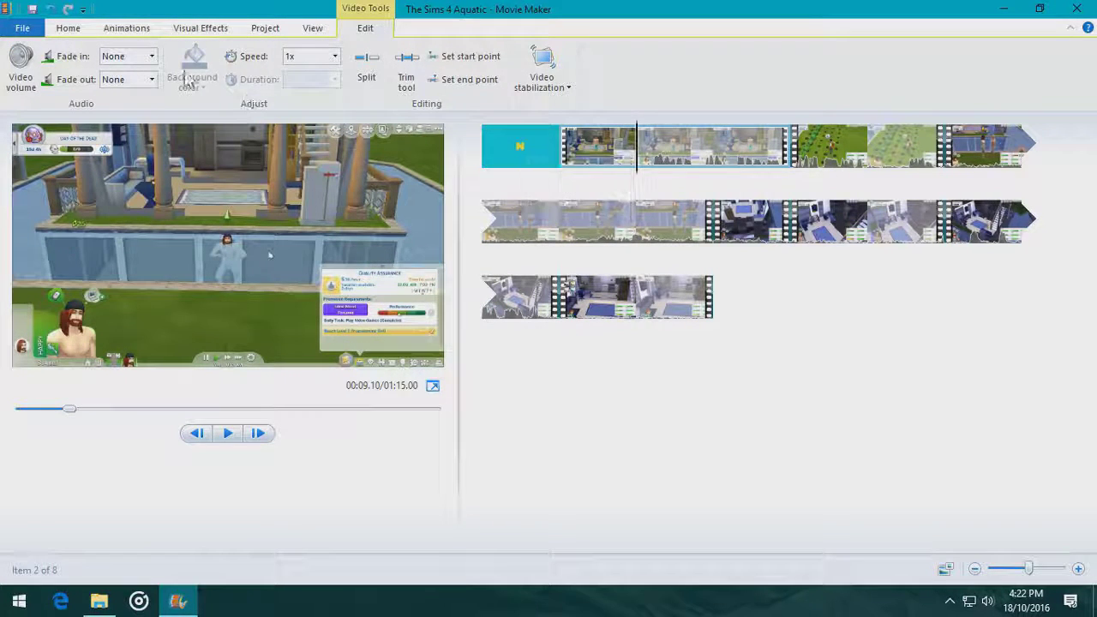
{"action": "left_click", "coordinate": [151, 56]}
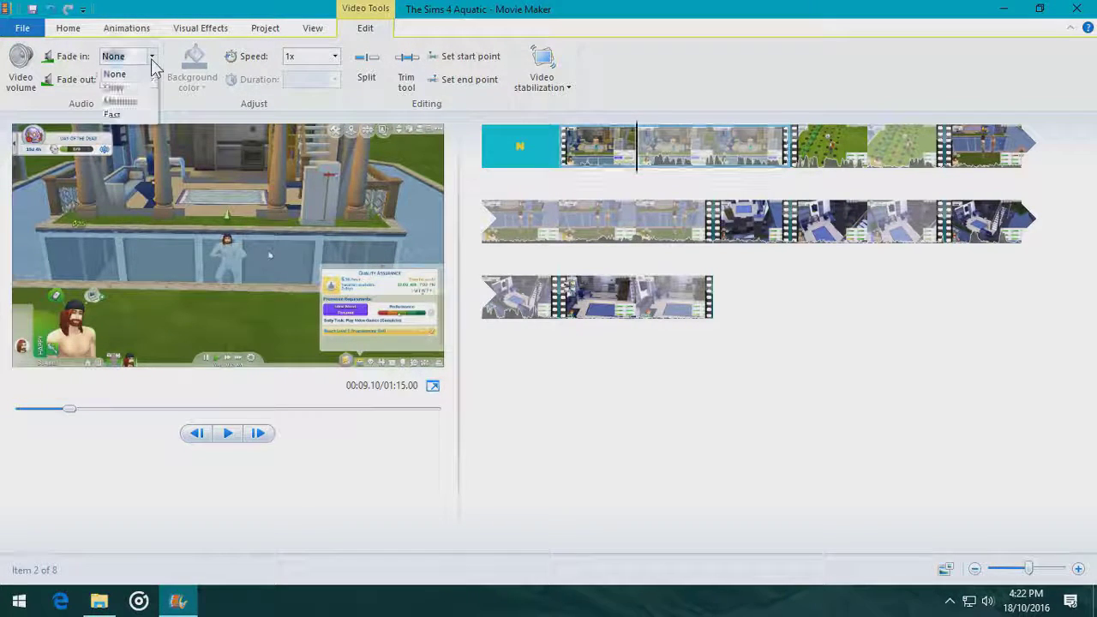
{"action": "left_click", "coordinate": [137, 102]}
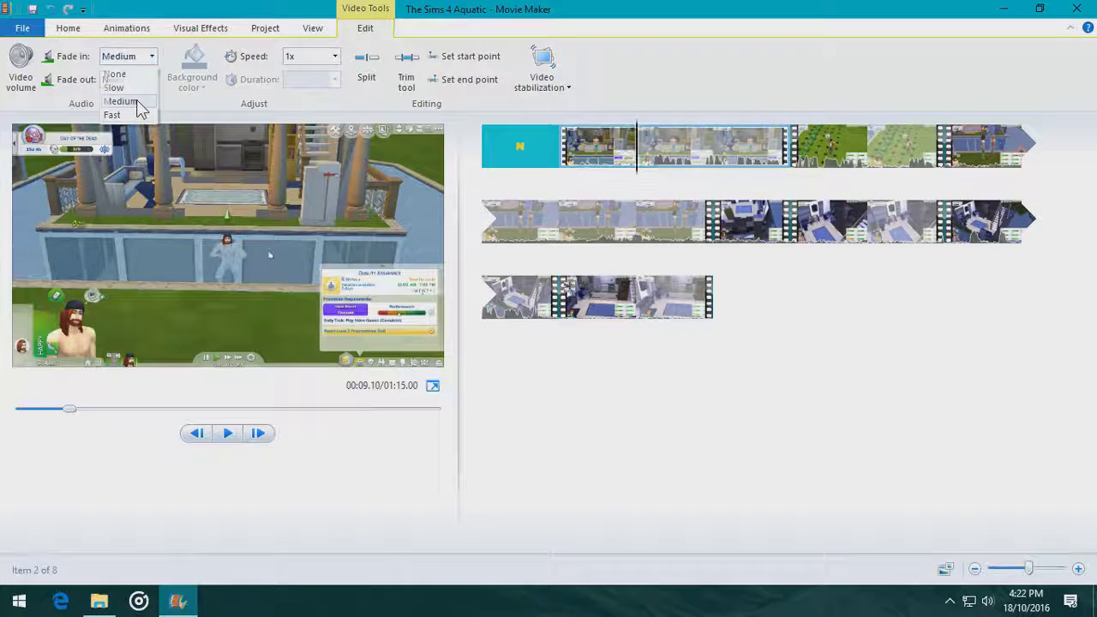
- Give the final clip a Medium sound fade-out
{"action": "left_click", "coordinate": [639, 227]}
{"action": "left_click", "coordinate": [644, 310]}
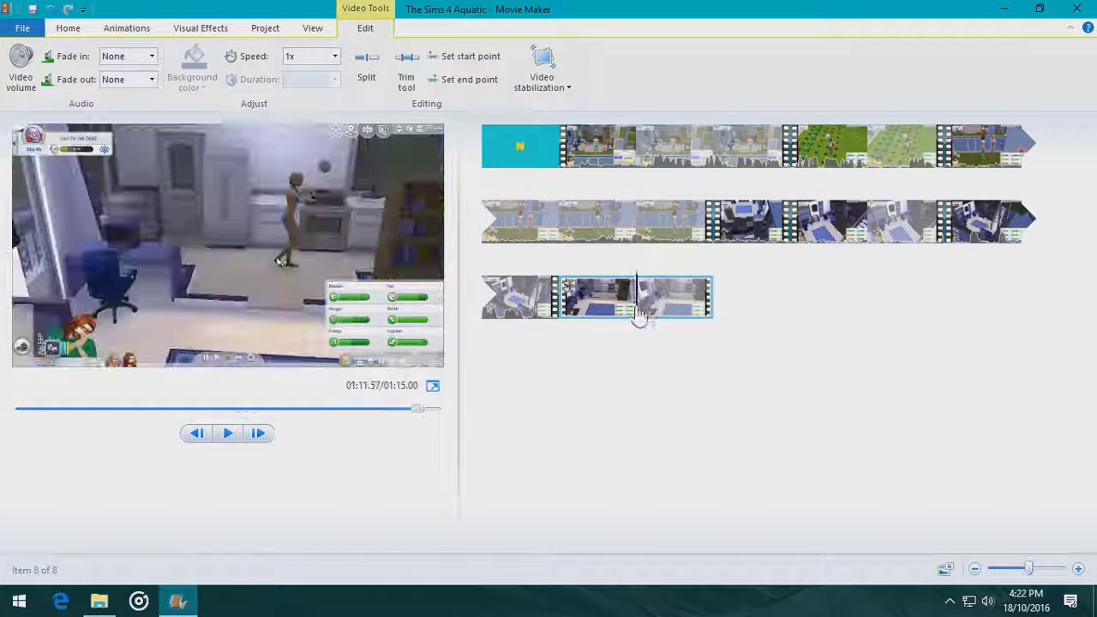
{"action": "left_click", "coordinate": [692, 315]}
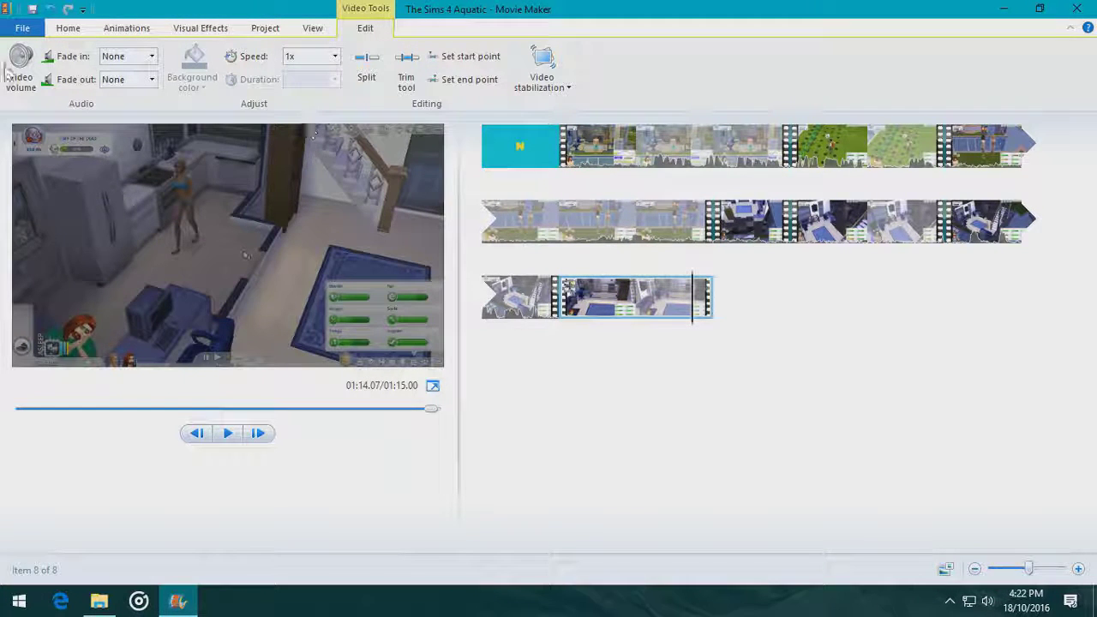
{"action": "left_click", "coordinate": [152, 84]}
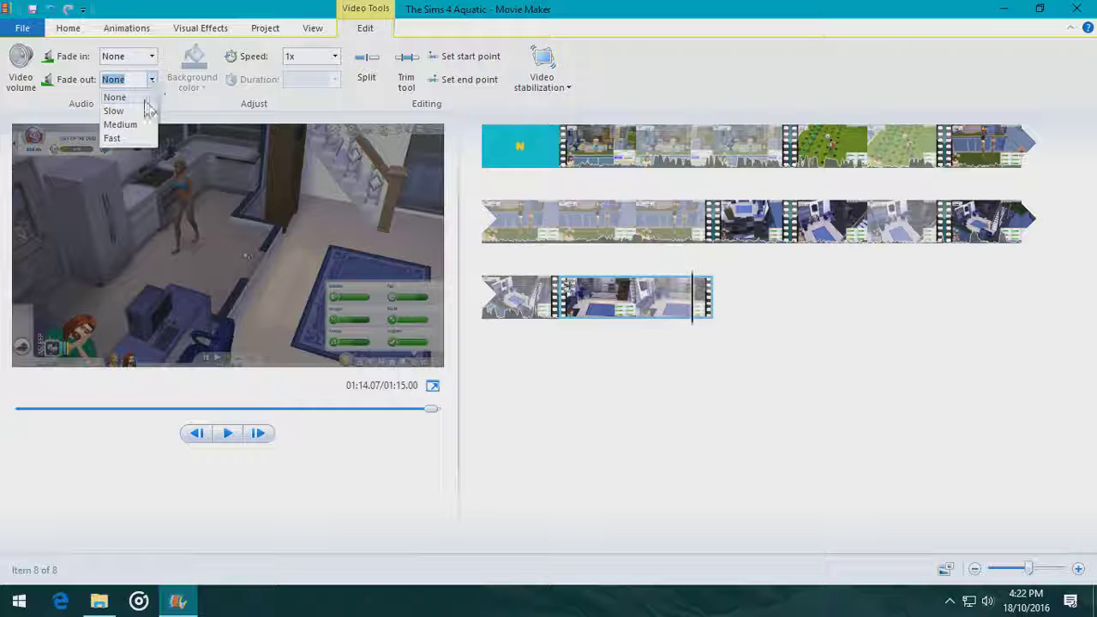
{"action": "left_click", "coordinate": [120, 124]}
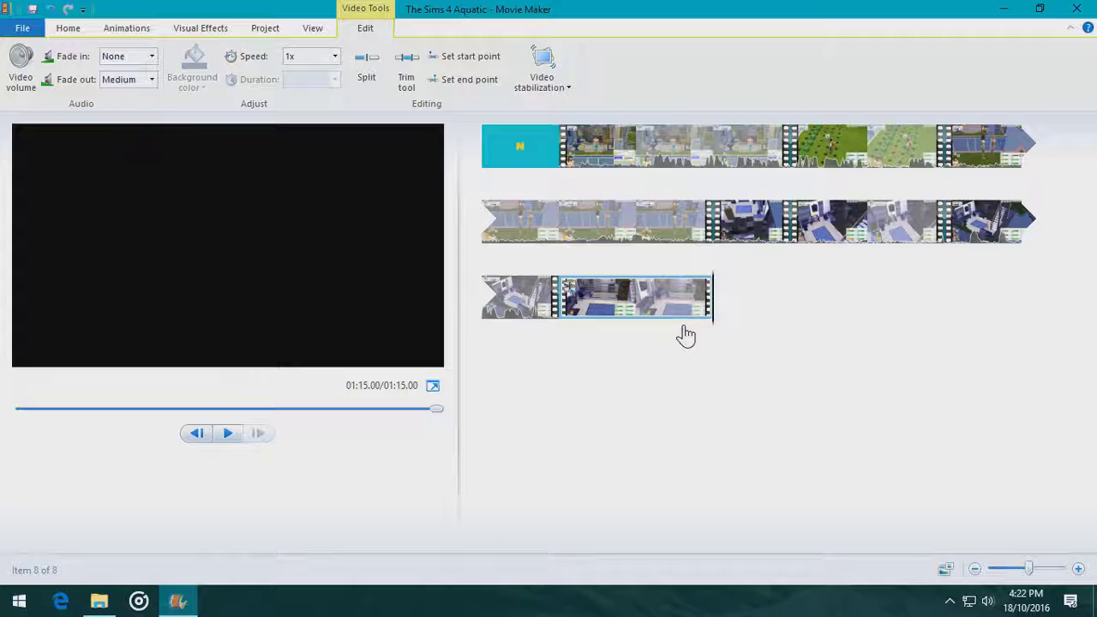
- Add the Sunflower track as background music starting at the title clip
{"action": "left_click", "coordinate": [518, 146]}
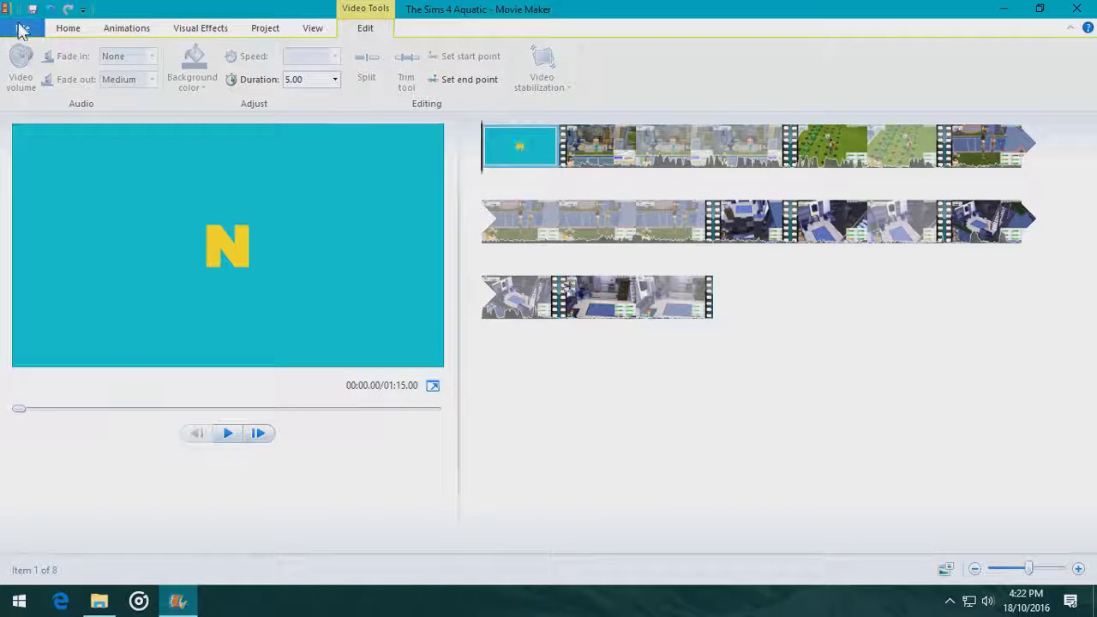
{"action": "left_click", "coordinate": [68, 29]}
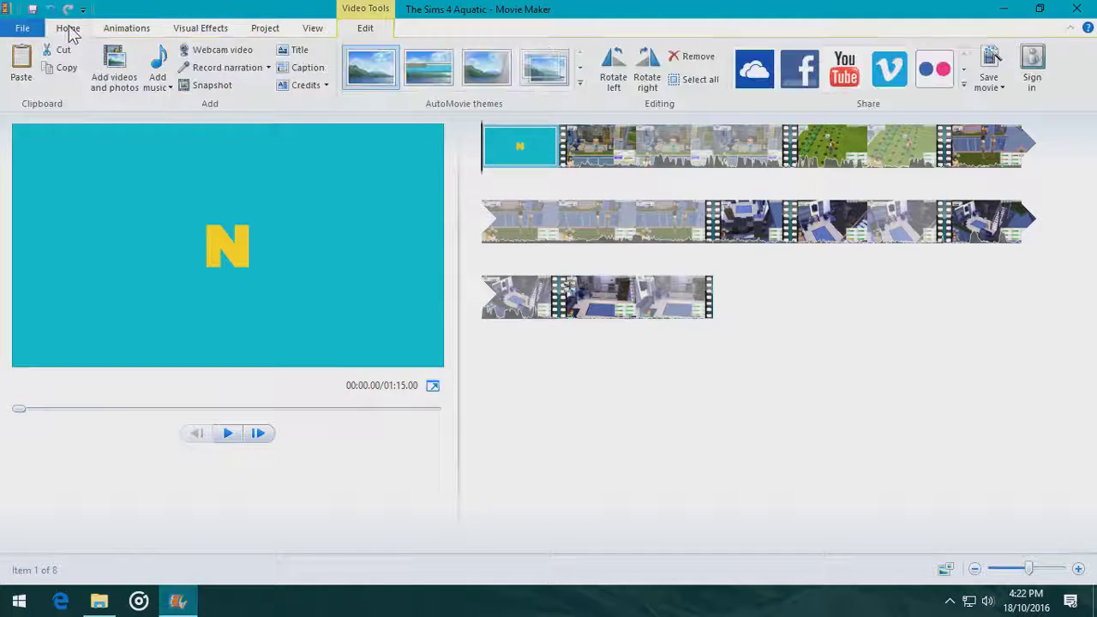
{"action": "left_click", "coordinate": [163, 70]}
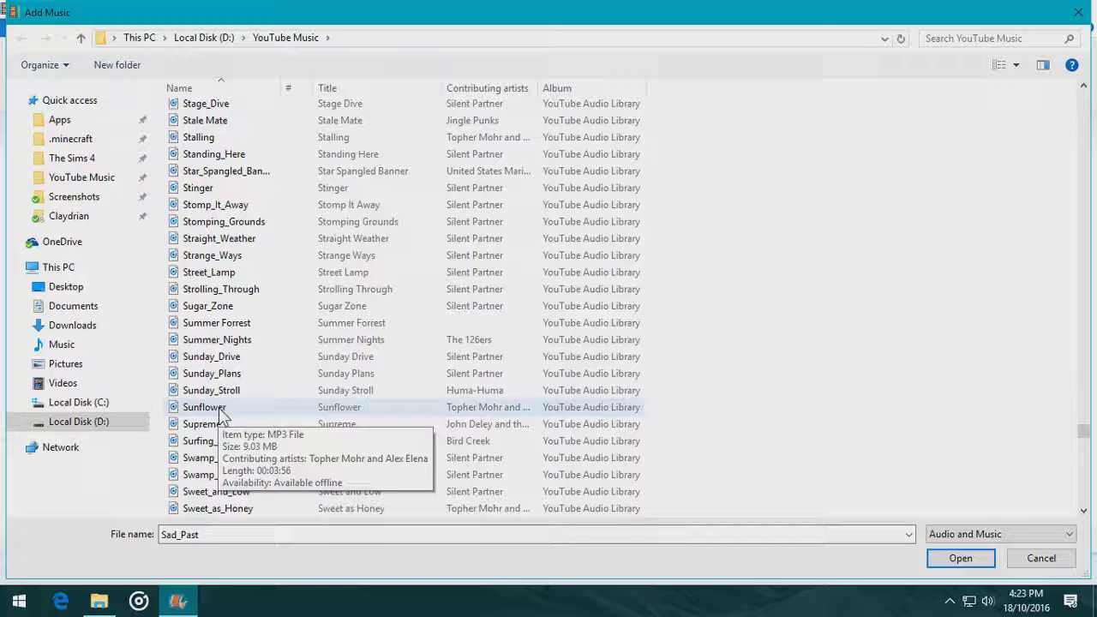
{"action": "left_click", "coordinate": [220, 409]}
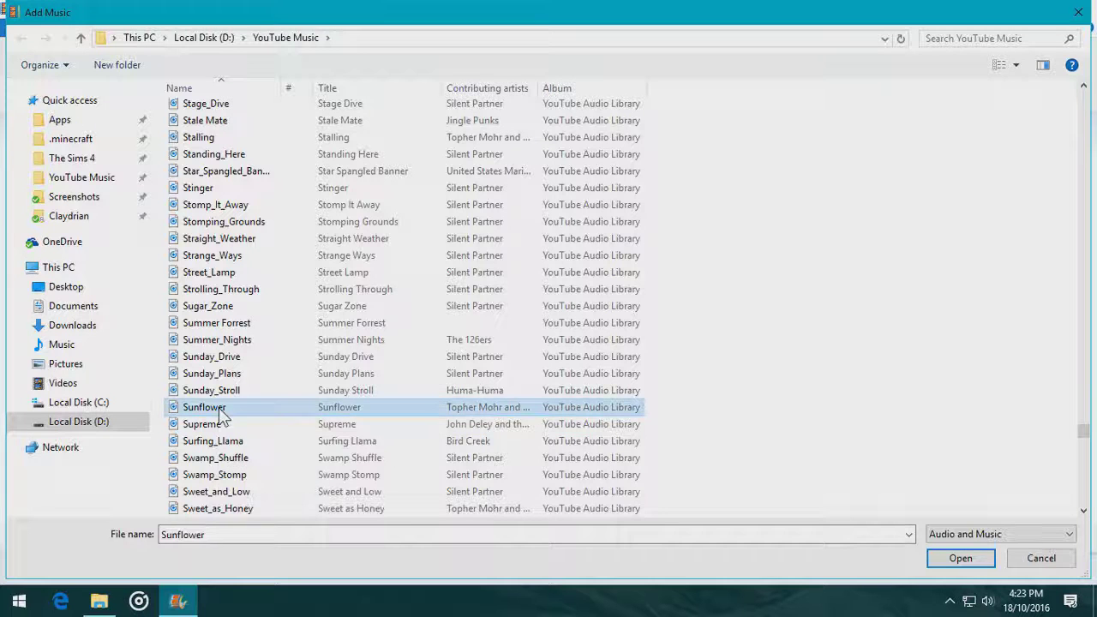
{"action": "left_click", "coordinate": [960, 558]}
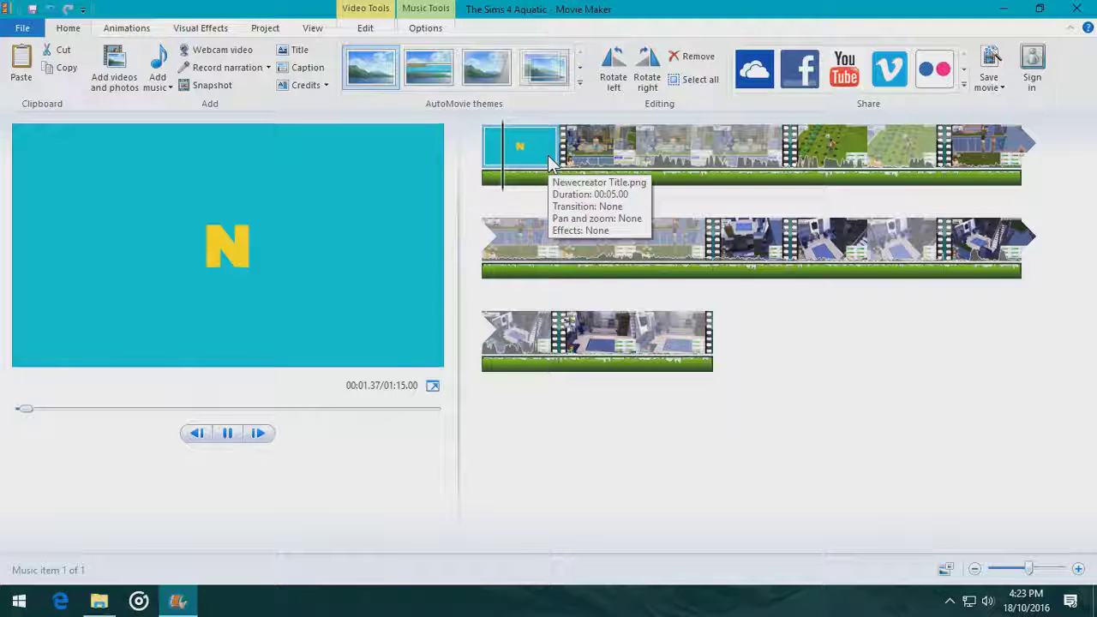
- Preview the first gameplay clip from the start to hear the music beneath it
{"action": "key", "text": "space"}
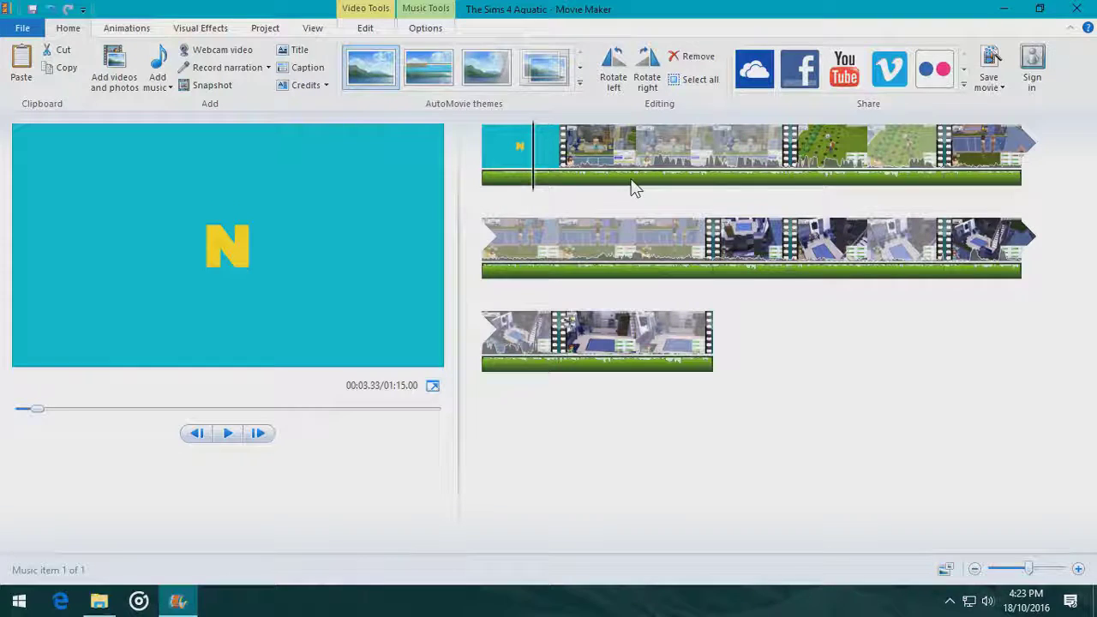
{"action": "key", "text": "Home"}
{"action": "left_click", "coordinate": [518, 196]}
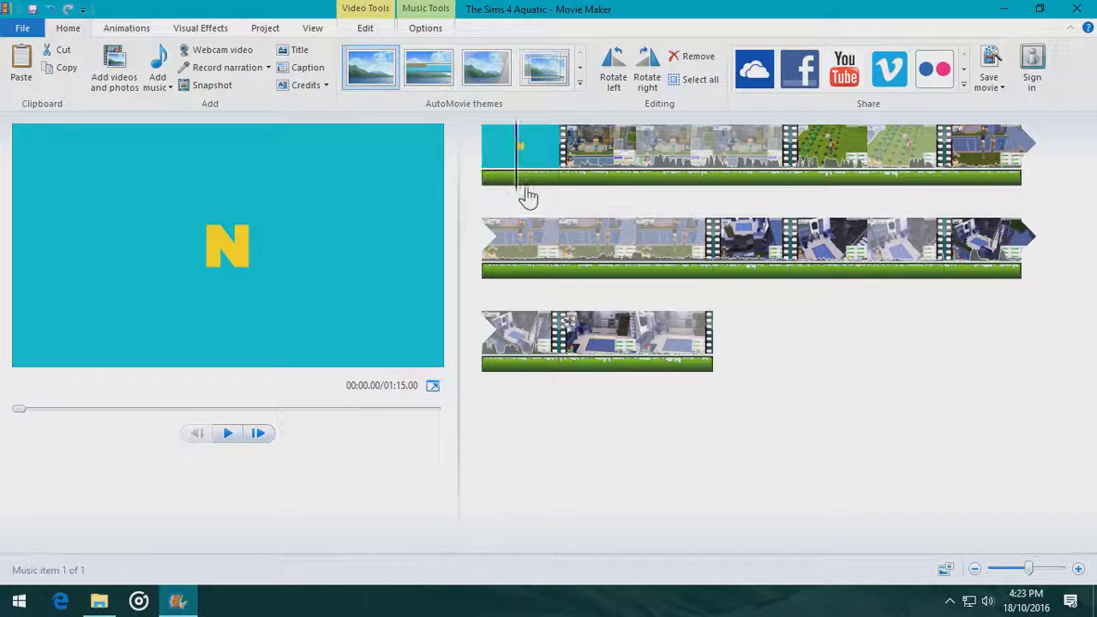
{"action": "left_click", "coordinate": [649, 196]}
{"action": "key", "text": "space"}
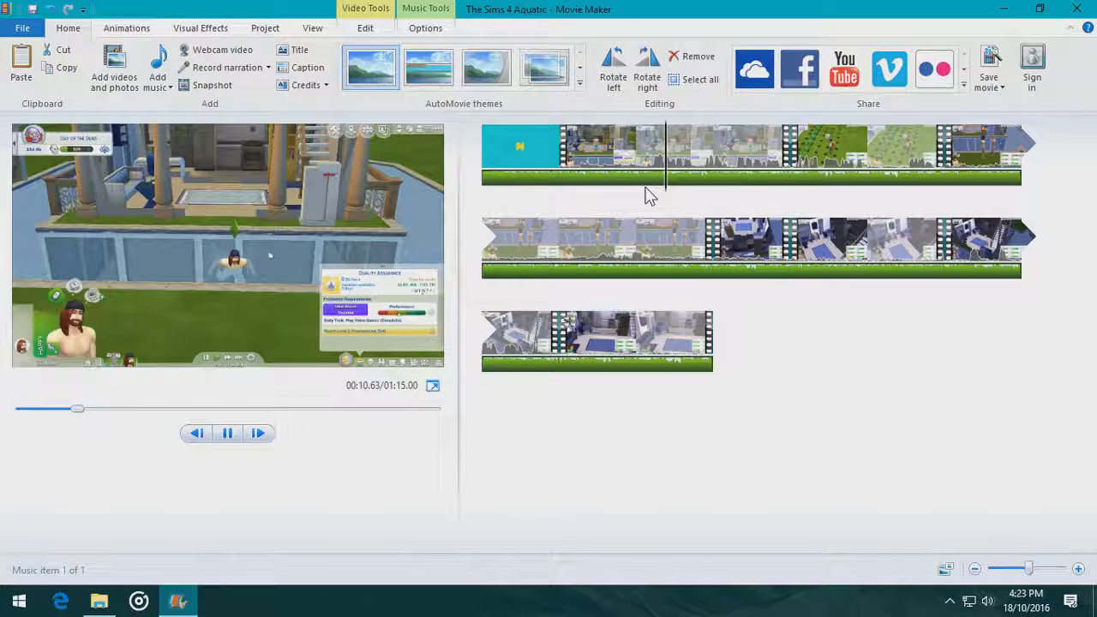
{"action": "key", "text": "space"}
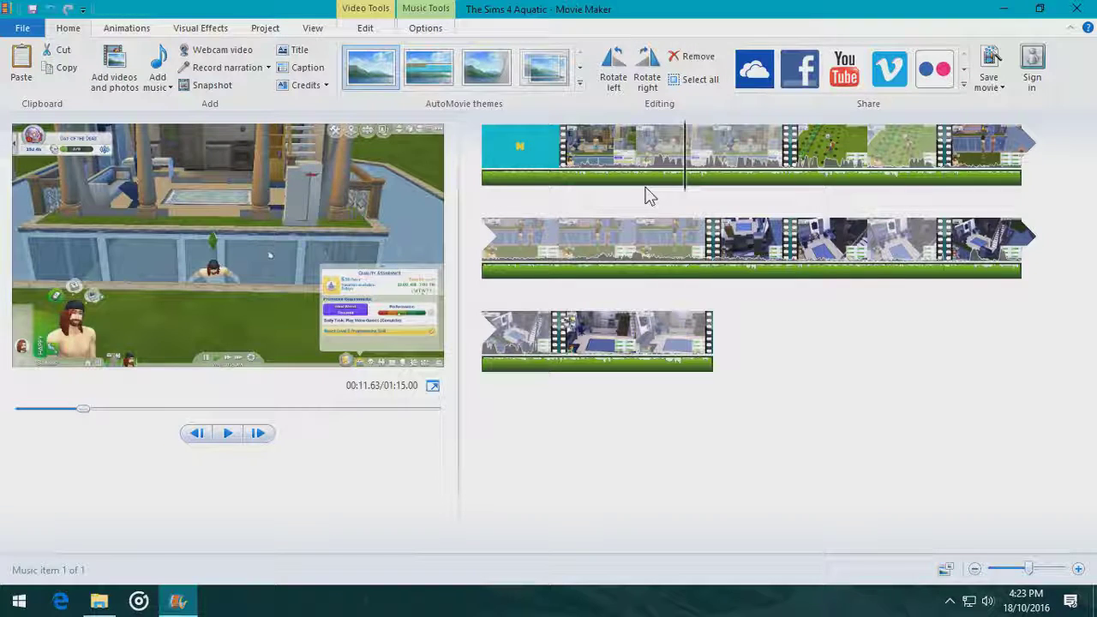
{"action": "left_click", "coordinate": [644, 279]}
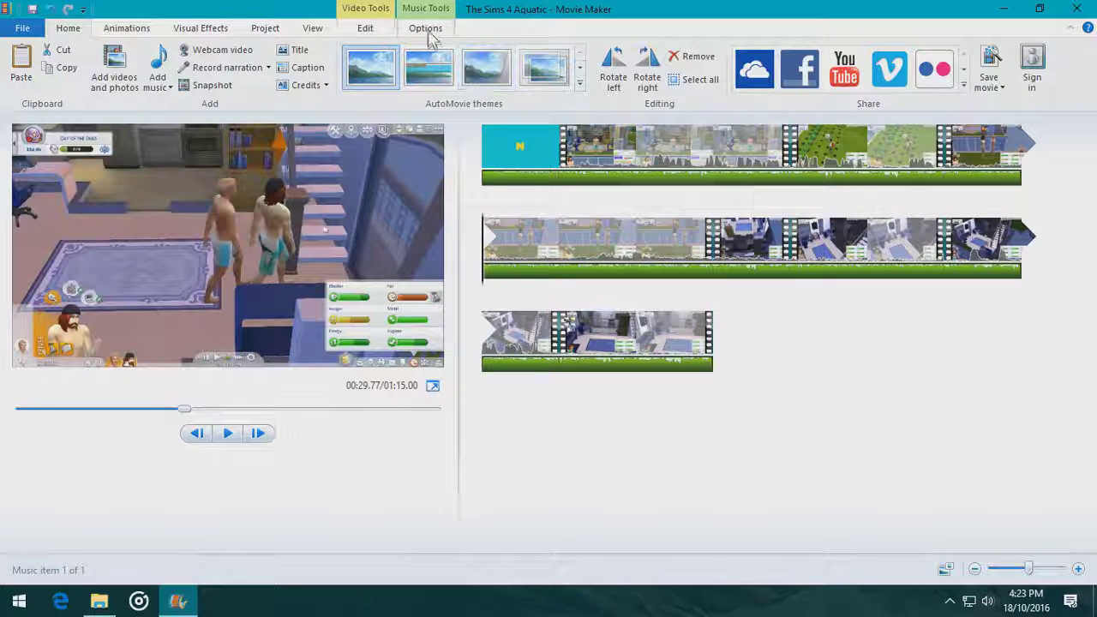
- Lower the background music volume well down, previewing the second clip to check the level
{"action": "left_click", "coordinate": [555, 188]}
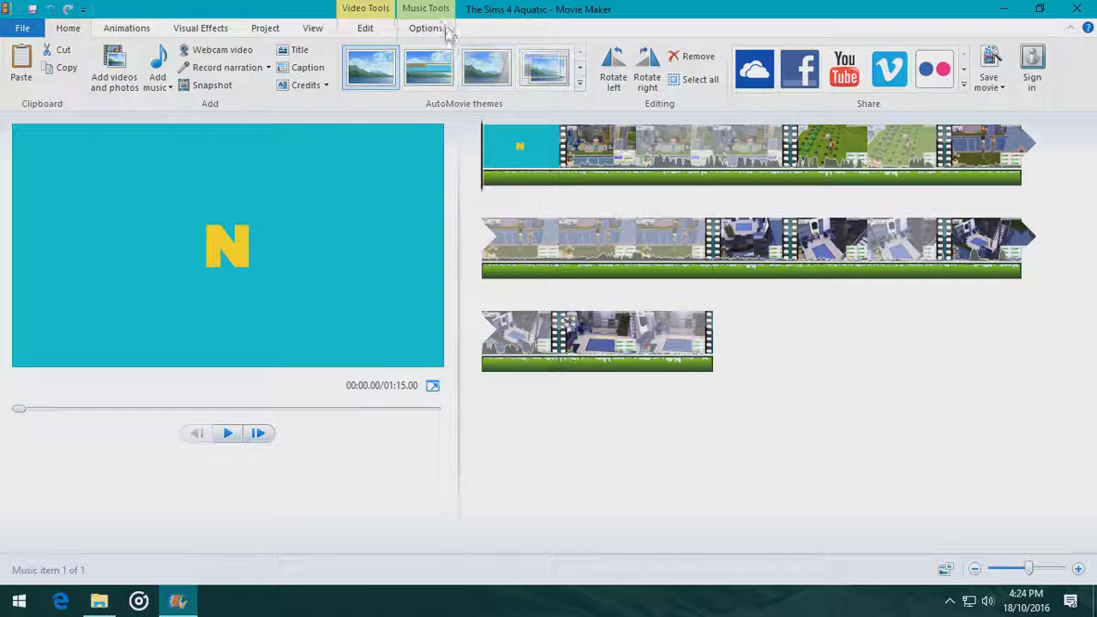
{"action": "left_click", "coordinate": [439, 30]}
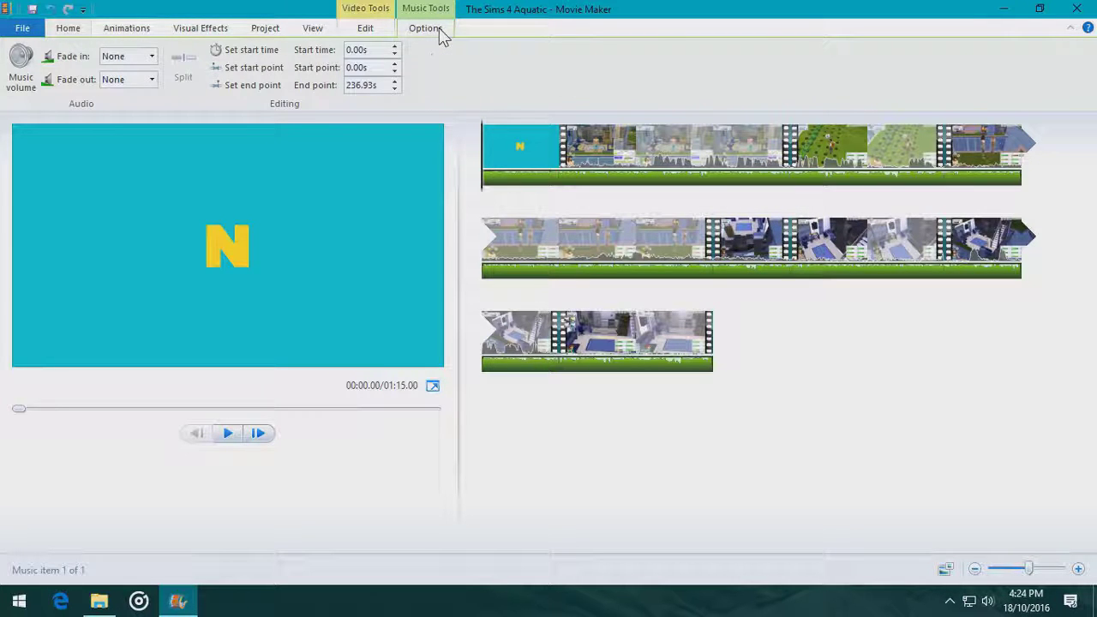
{"action": "left_click", "coordinate": [21, 78]}
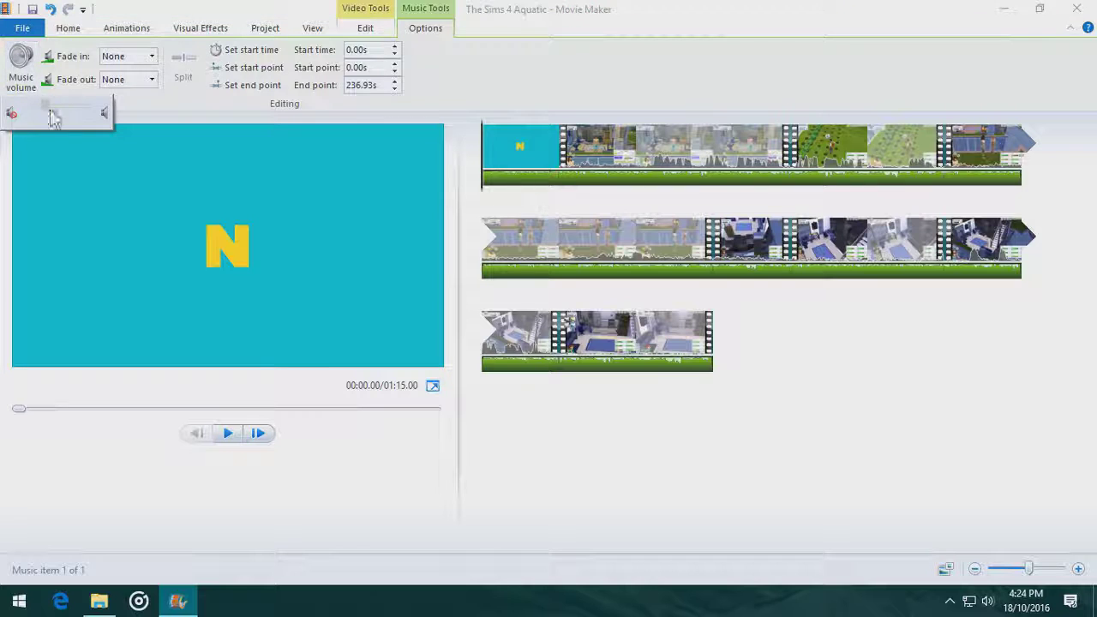
{"action": "left_click", "coordinate": [636, 167]}
{"action": "key", "text": "space"}
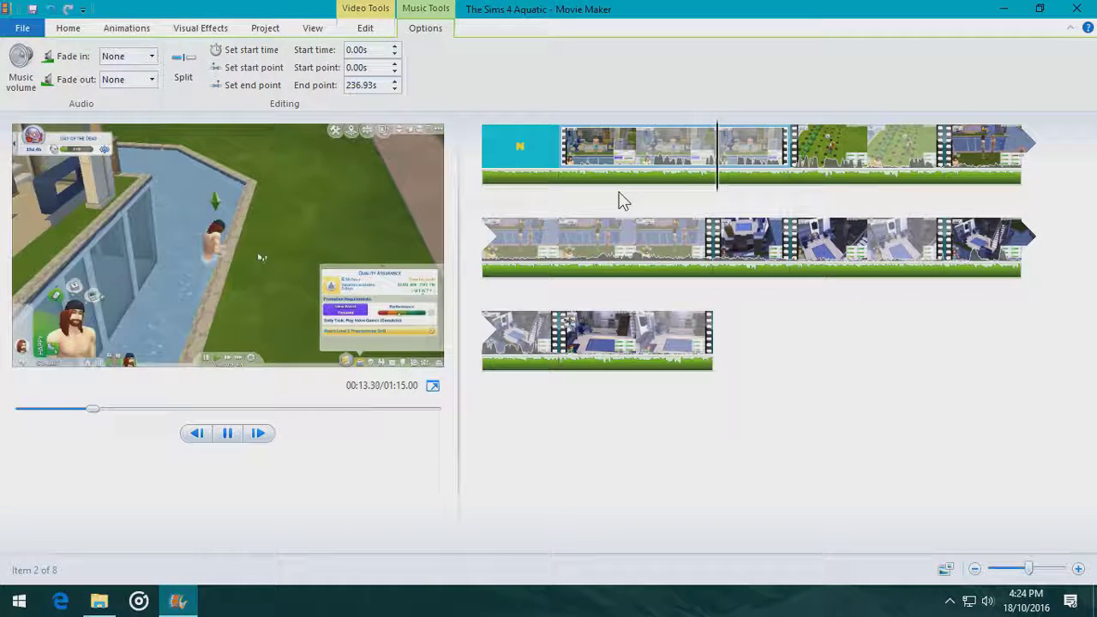
{"action": "key", "text": "space"}
{"action": "left_click", "coordinate": [26, 73]}
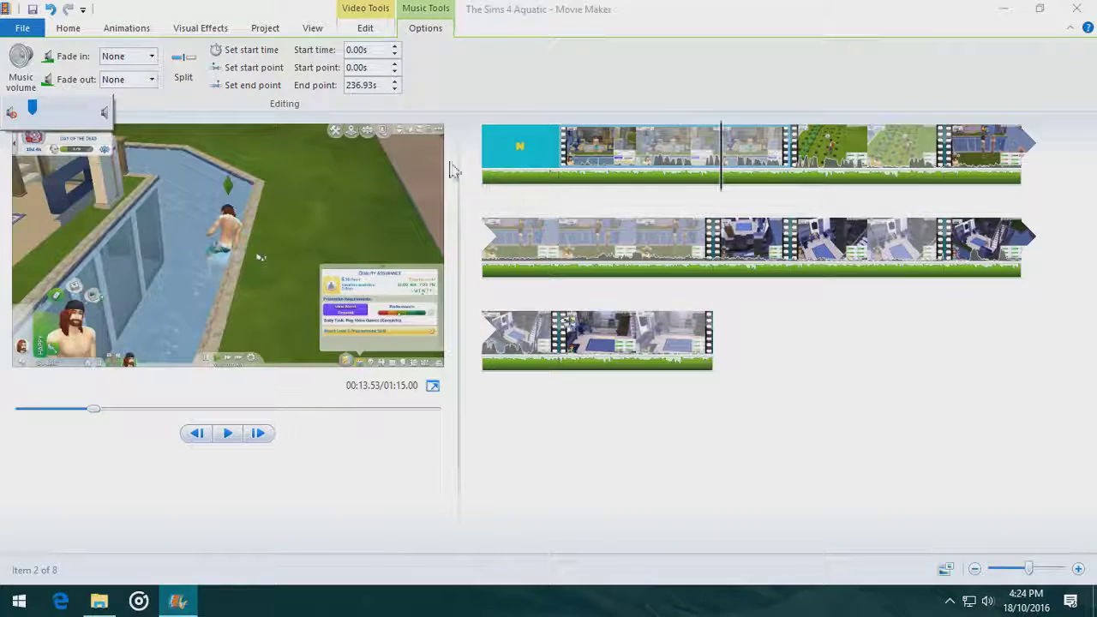
{"action": "left_click", "coordinate": [715, 154]}
{"action": "key", "text": "space"}
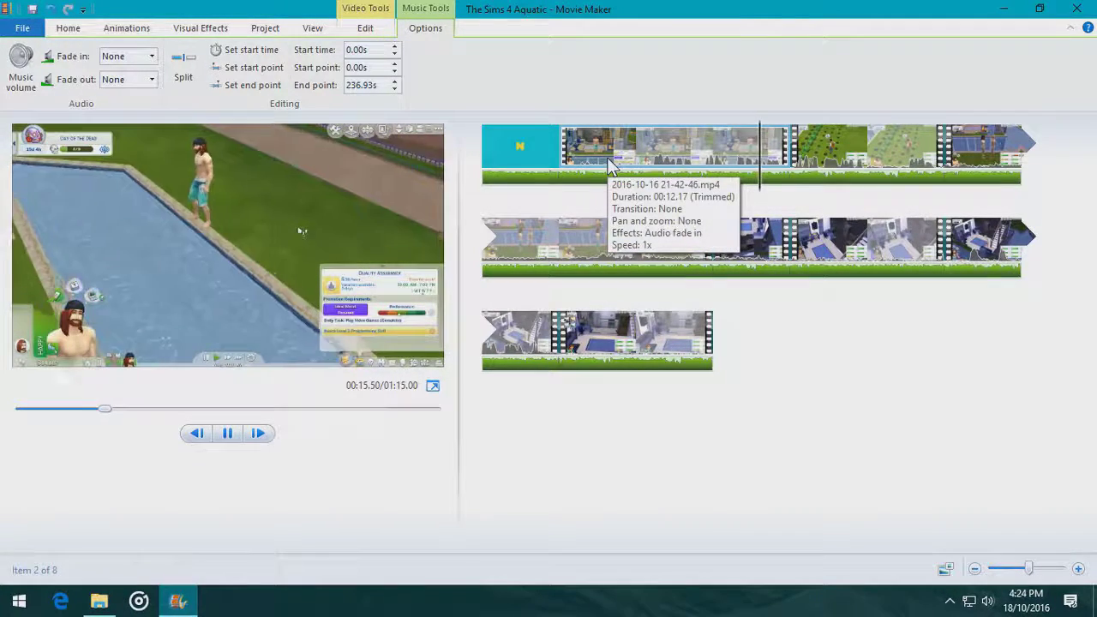
{"action": "key", "text": "space"}
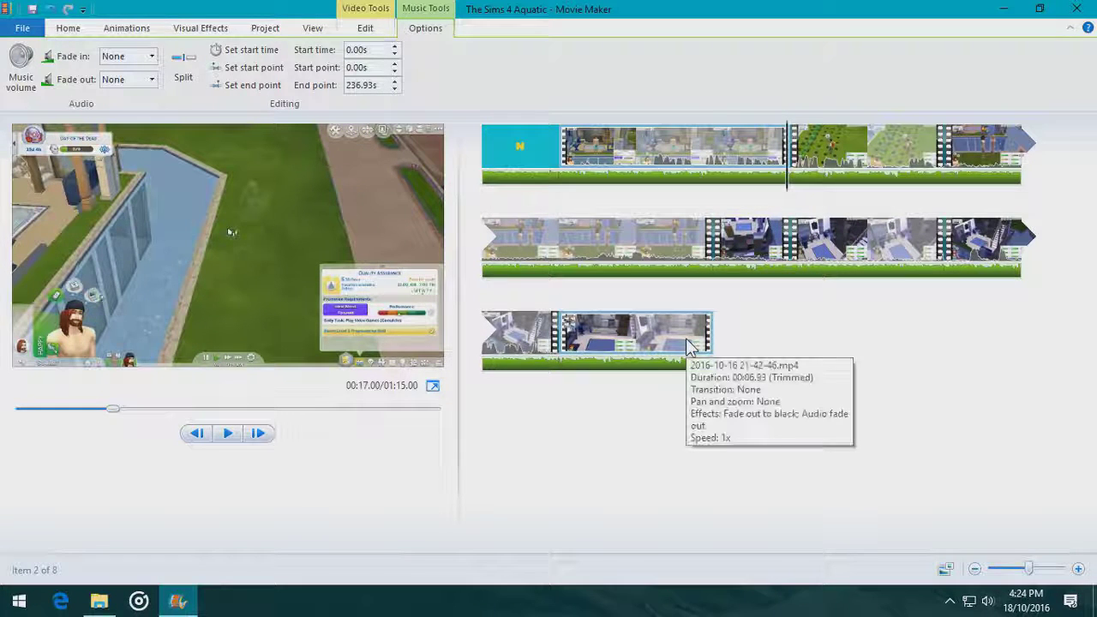
- Preview the movie's ending, then set the background music fade-out to Medium
{"action": "left_click", "coordinate": [686, 370]}
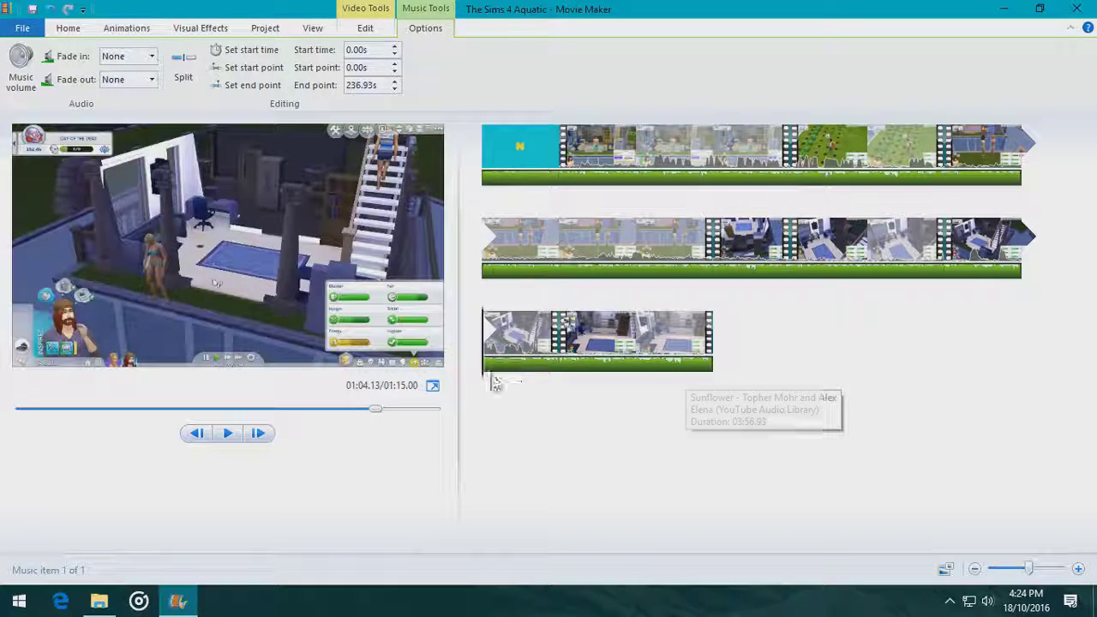
{"action": "left_click", "coordinate": [691, 385]}
{"action": "key", "text": "space"}
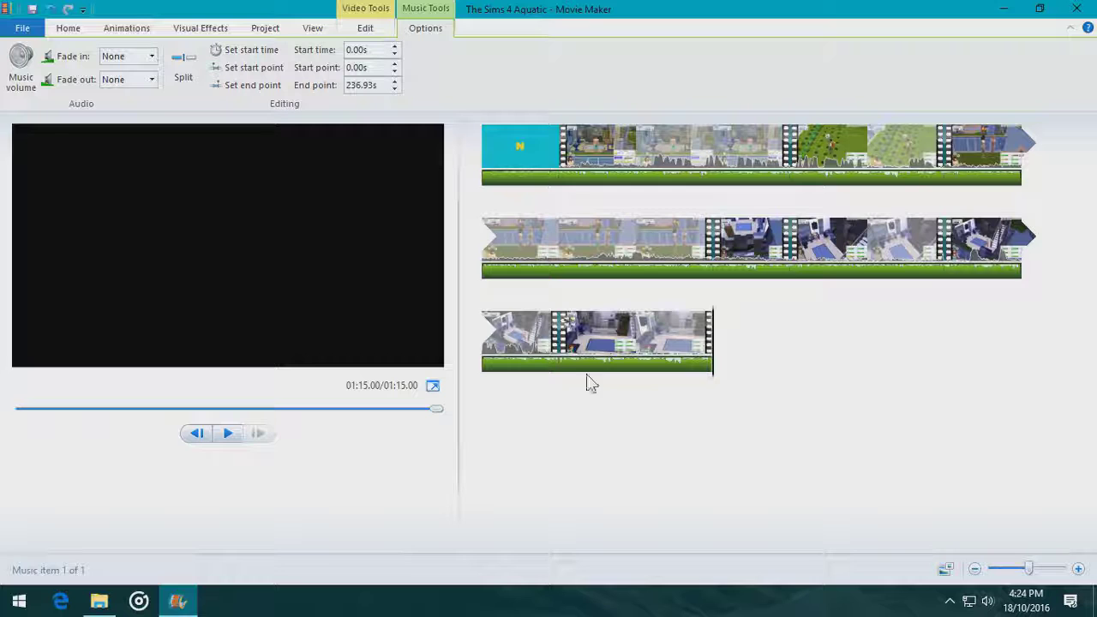
{"action": "left_click", "coordinate": [153, 79]}
{"action": "left_click", "coordinate": [120, 125]}
- Replay the last seconds of the movie to hear the Medium music fade-out
{"action": "left_click", "coordinate": [673, 343]}
{"action": "left_click", "coordinate": [681, 366]}
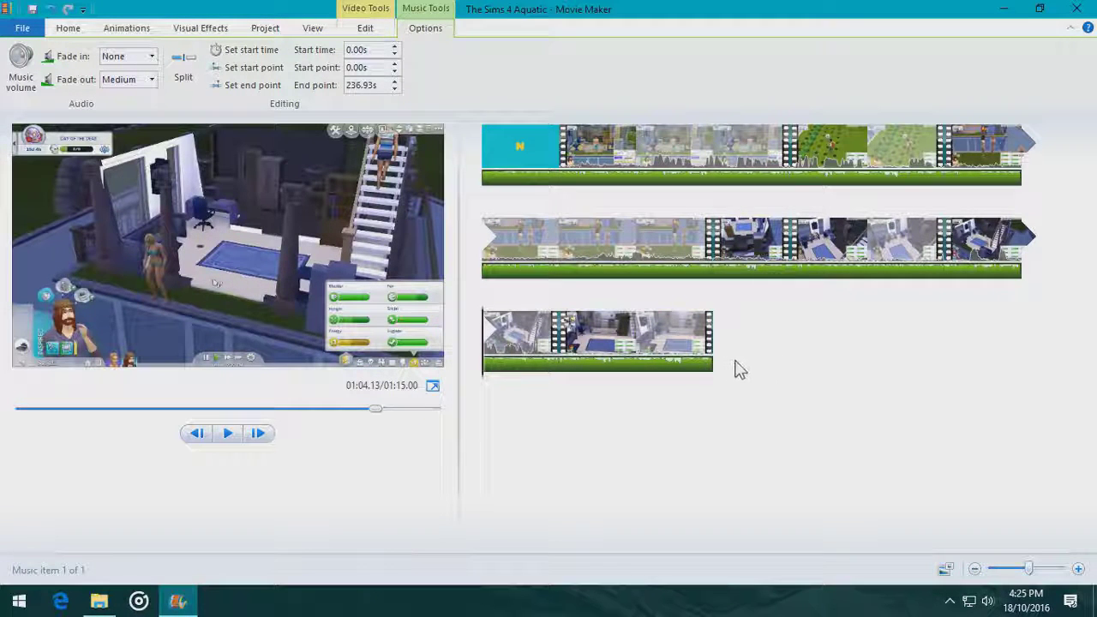
{"action": "left_click", "coordinate": [678, 390]}
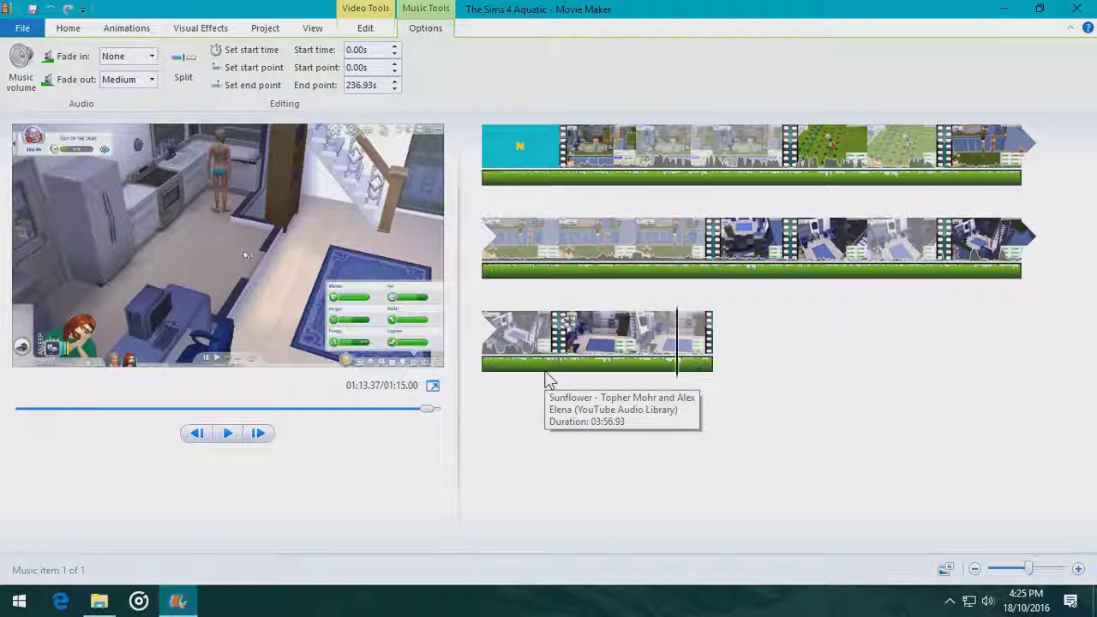
{"action": "key", "text": "space"}
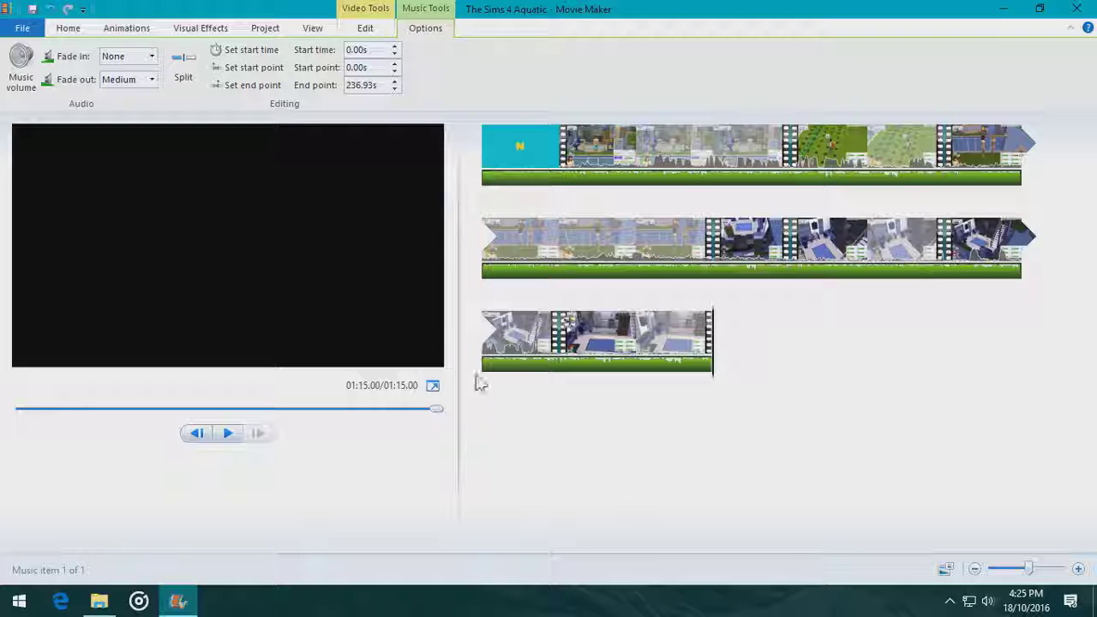
- From the Home tab, expand the Save movie dropdown and look over its output settings
{"action": "left_click", "coordinate": [74, 27]}
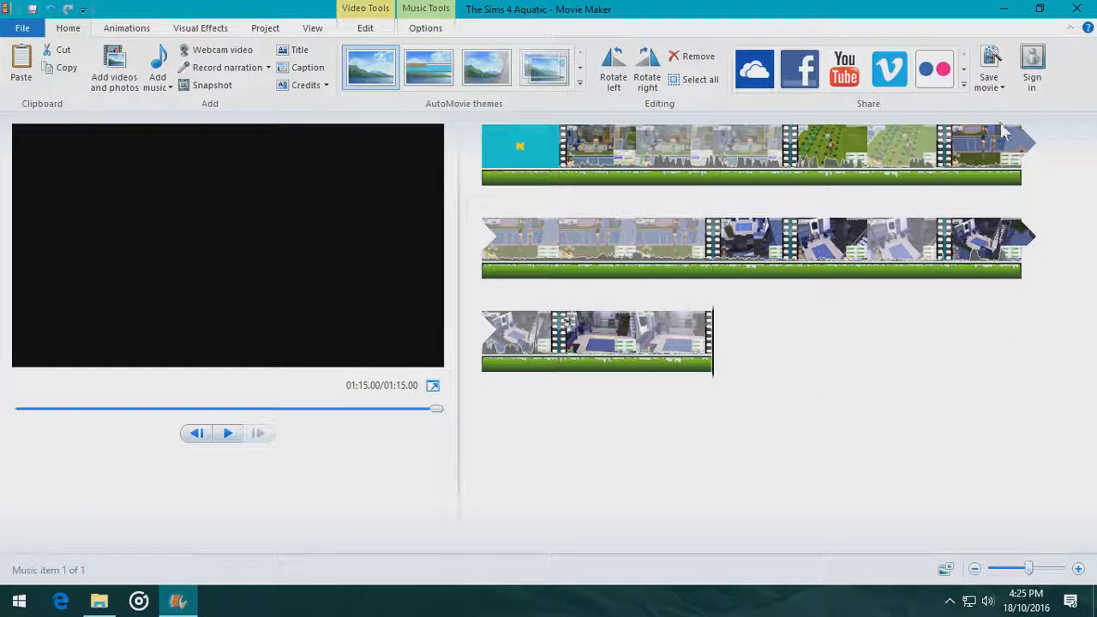
{"action": "left_click", "coordinate": [999, 89]}
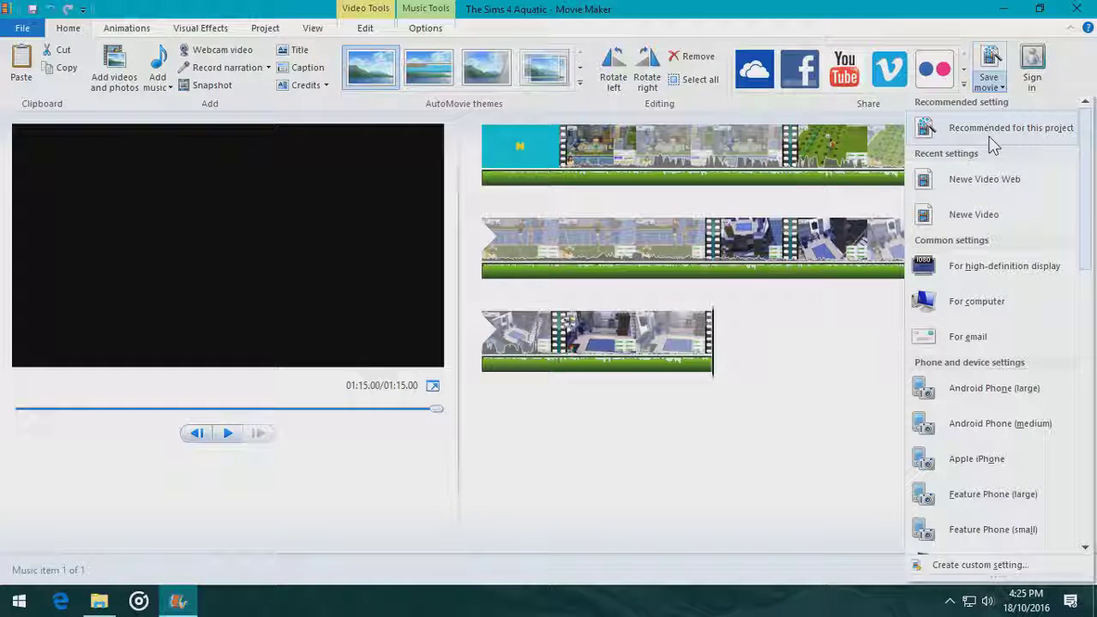
{"action": "mouse_move", "coordinate": [993, 144]}
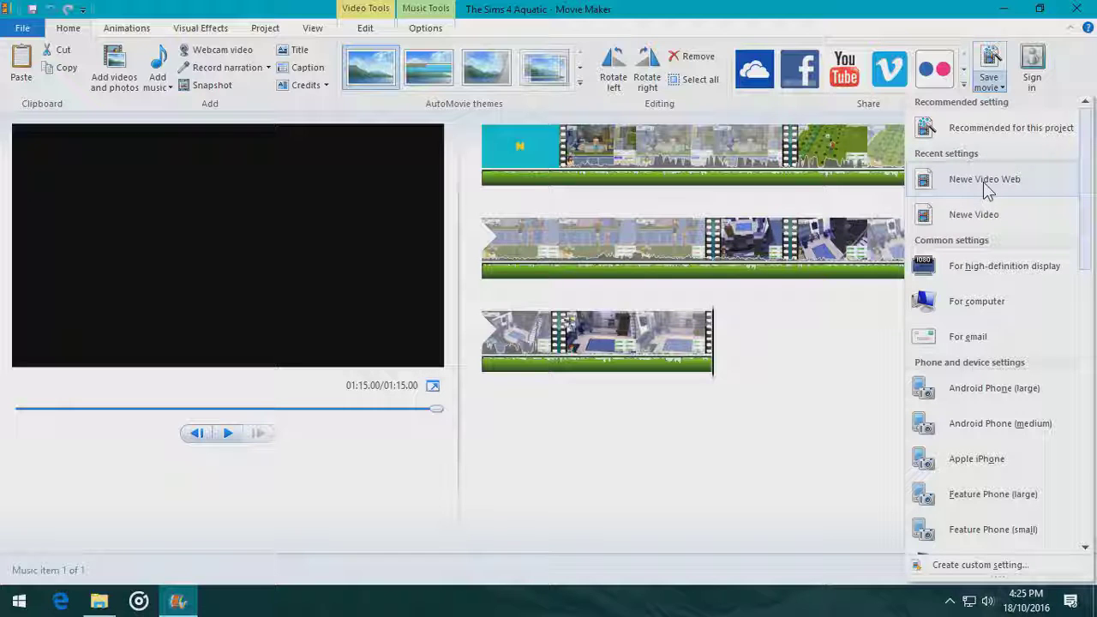
{"action": "mouse_move", "coordinate": [983, 182]}
- Save 'The Sims 4 Aquatic' with the Newe Video Web setting as an MPEG-4/H.264 file
{"action": "left_click", "coordinate": [983, 184]}
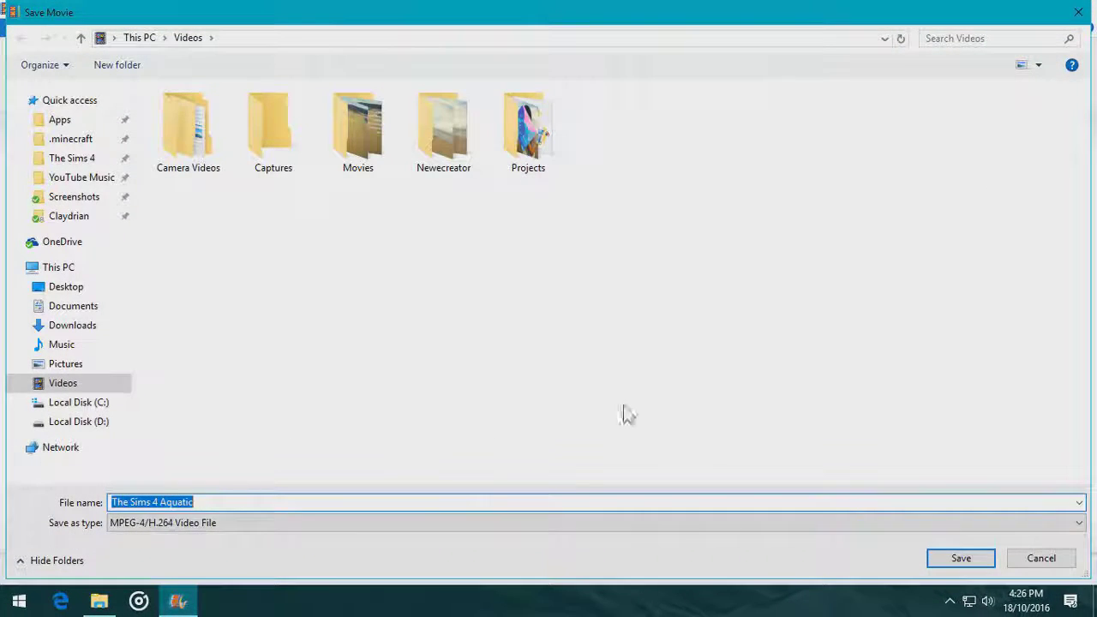
{"action": "left_click", "coordinate": [355, 522]}
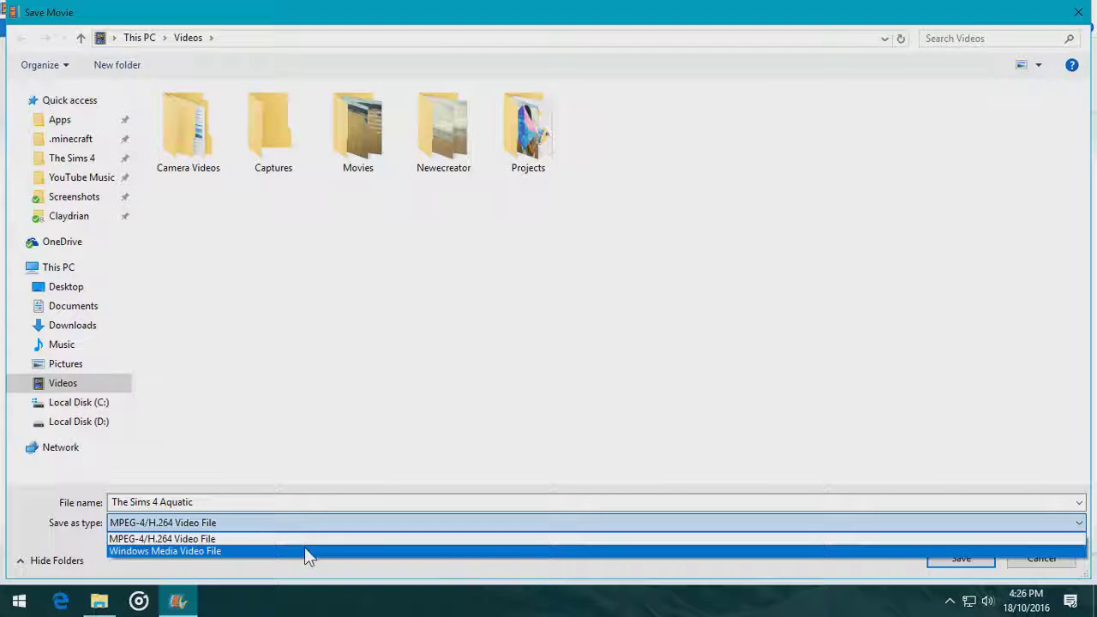
{"action": "left_click", "coordinate": [420, 431]}
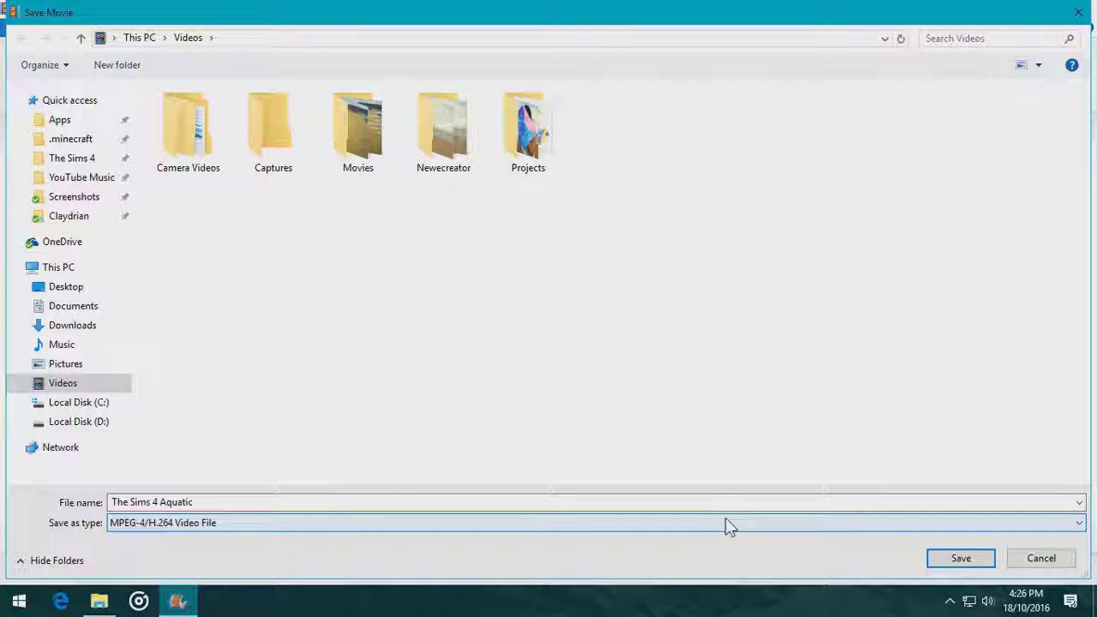
{"action": "left_click", "coordinate": [957, 562]}
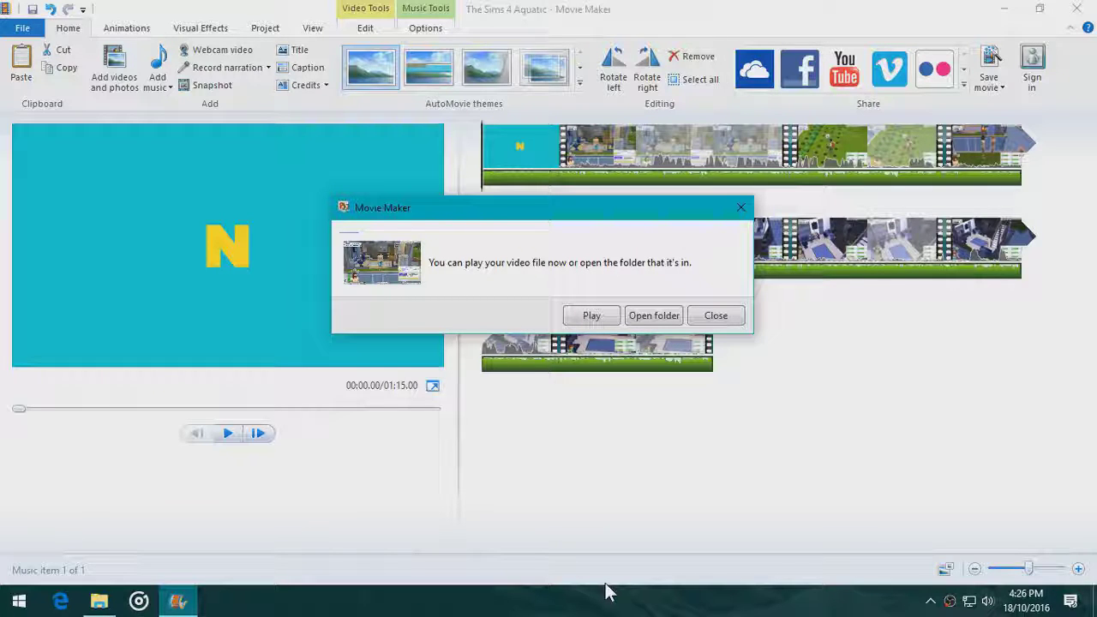
- Close the save-complete message
{"action": "left_click", "coordinate": [716, 316]}
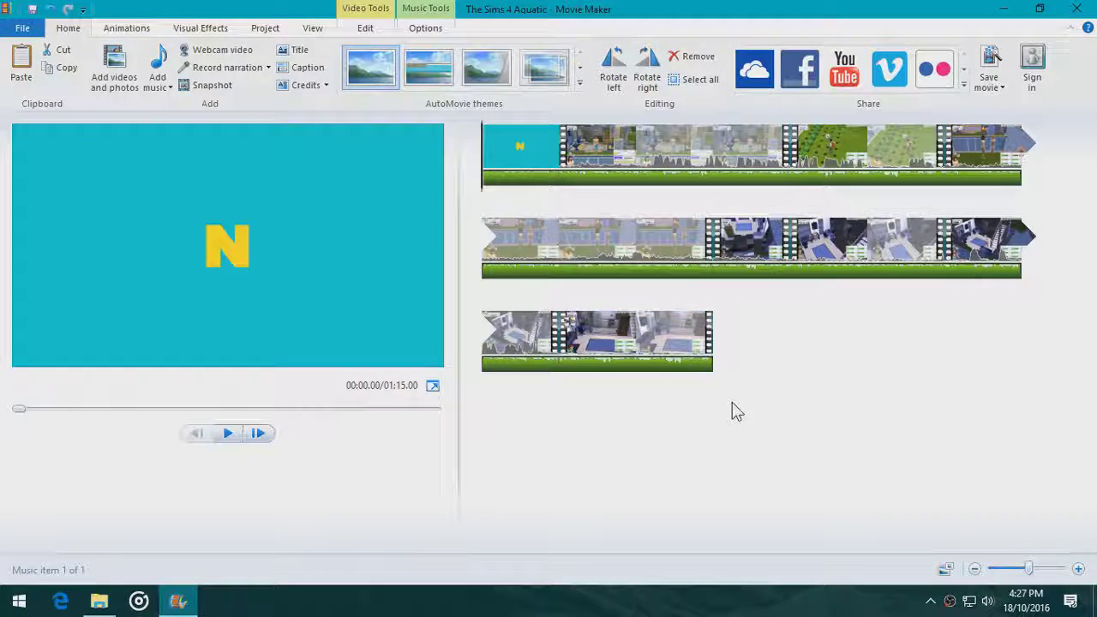